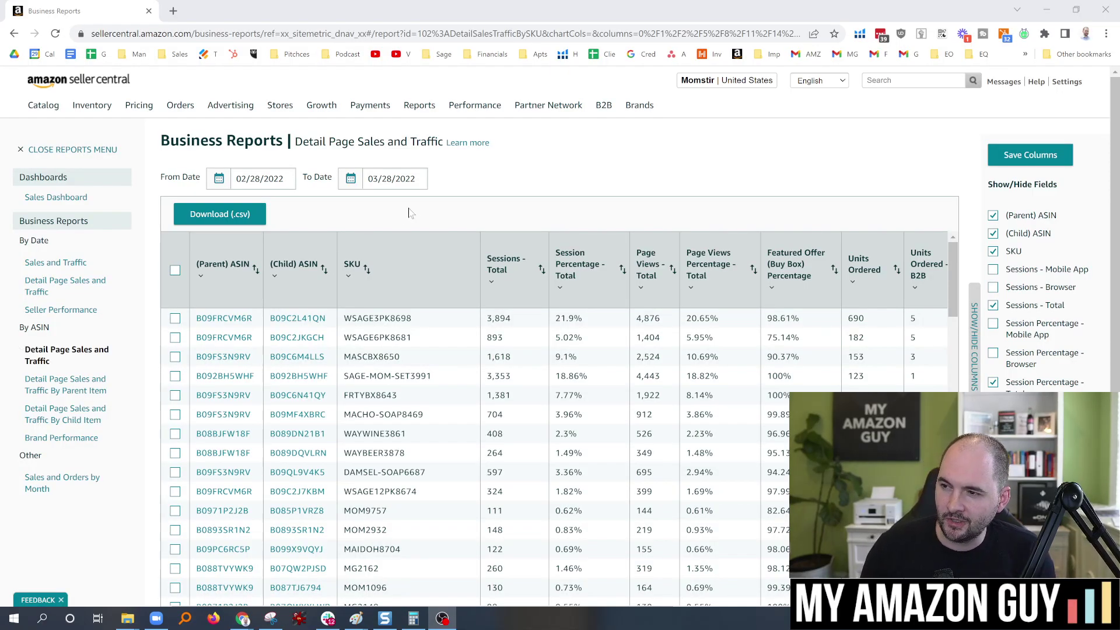
- Open the Detail Page Sales and Traffic by SKU business report for 02/28/2022 to 03/28/2022
left_click(475, 194)
mouse_move(426, 114)
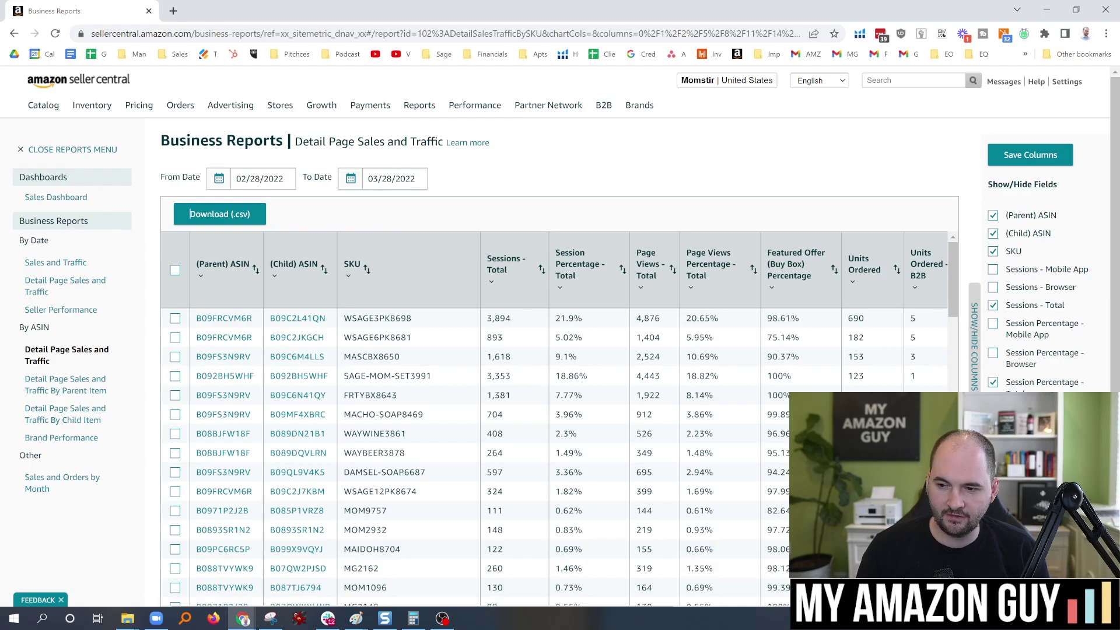
left_click(54, 358)
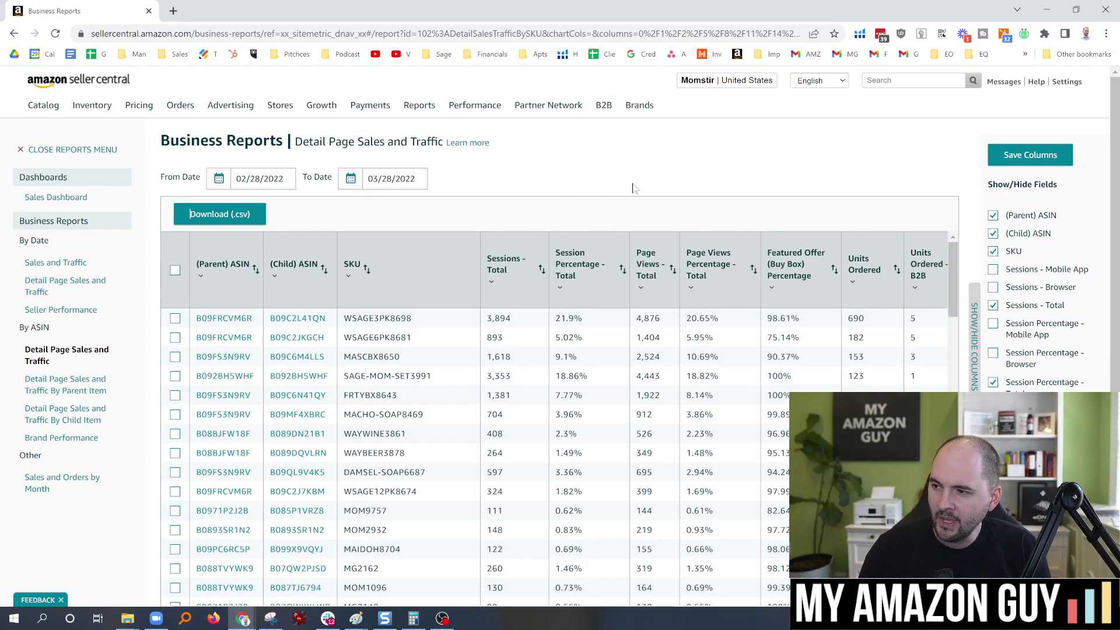
- Remove the (Parent) ASIN column from the report, keeping the (Child) ASIN and SKU columns shown
left_click(972, 318)
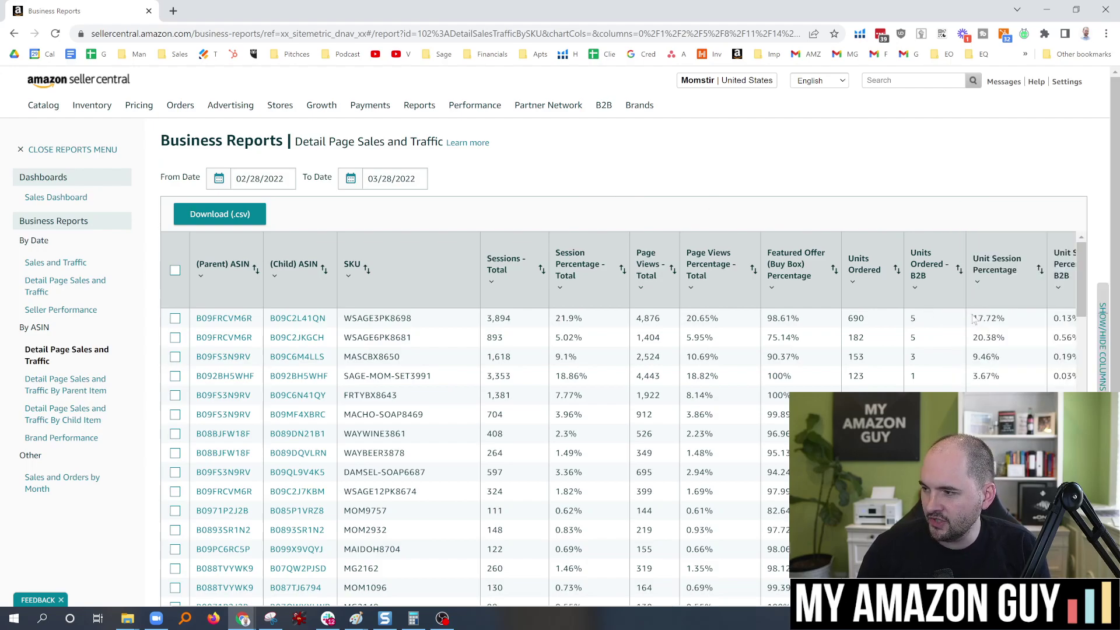
left_click(1100, 331)
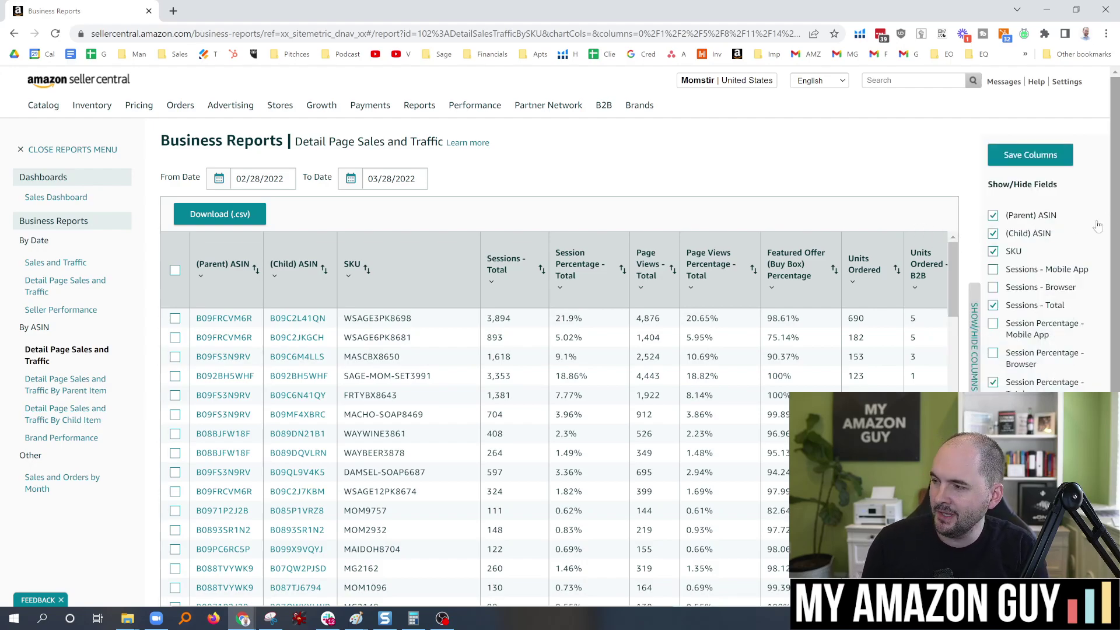
left_click(993, 216)
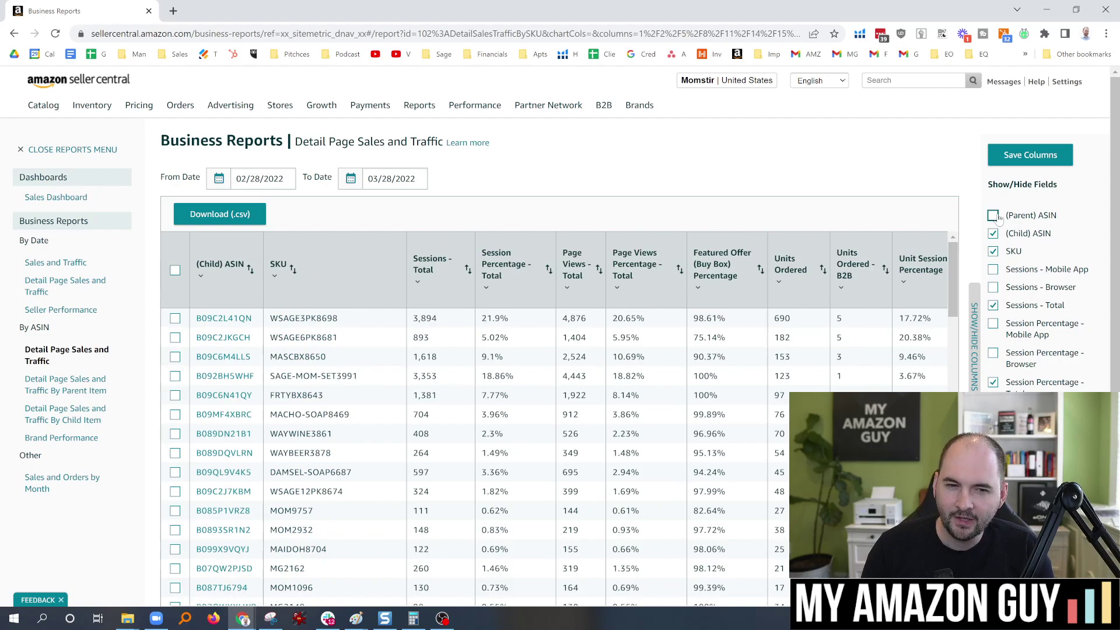
left_click(992, 251)
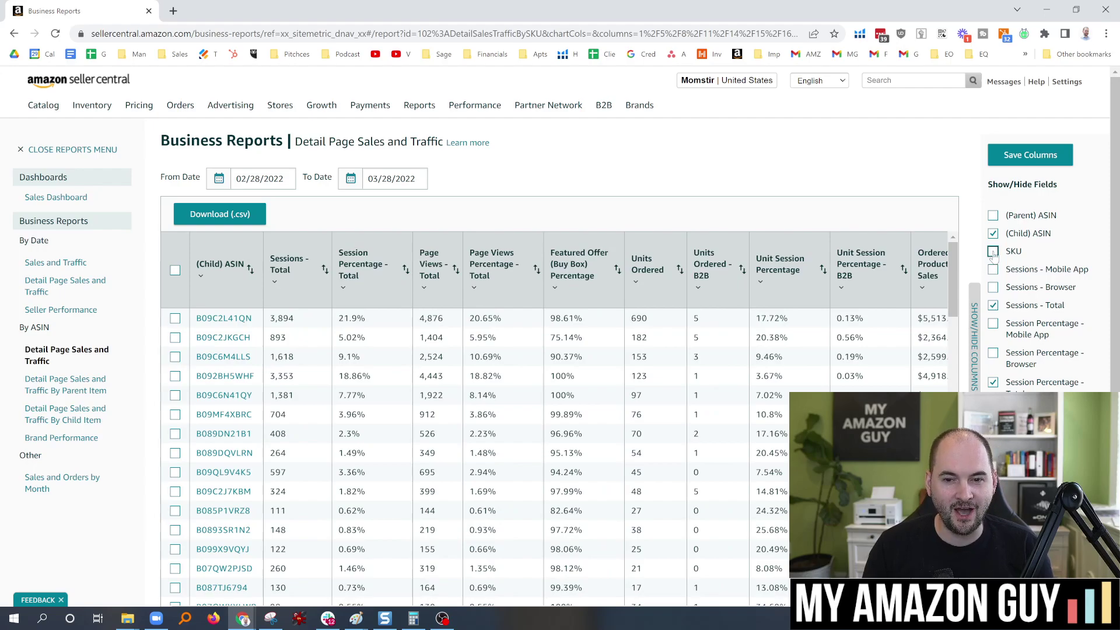
left_click(992, 251)
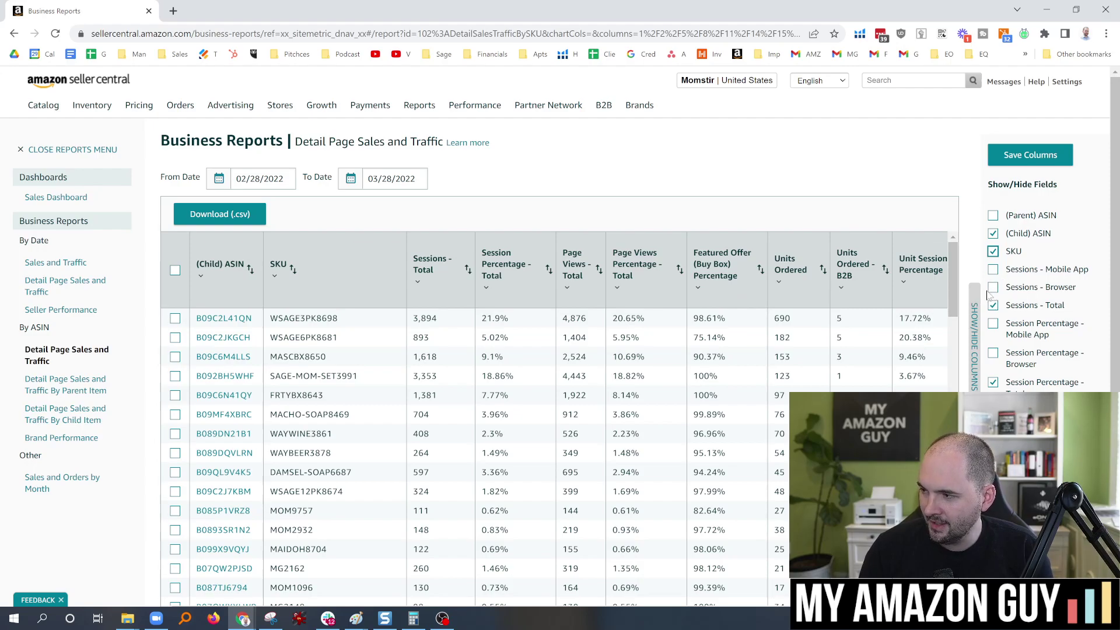
- Add the Sessions - Mobile App and Sessions - Browser columns and select the first product's session counts (browser 1,538)
left_click(993, 269)
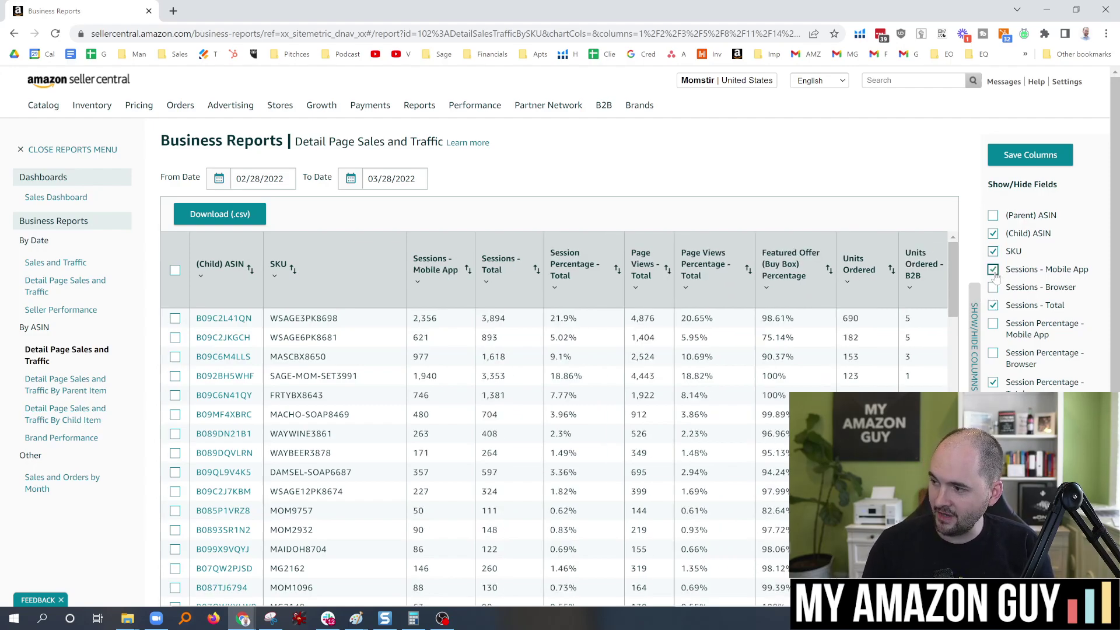
left_click(993, 287)
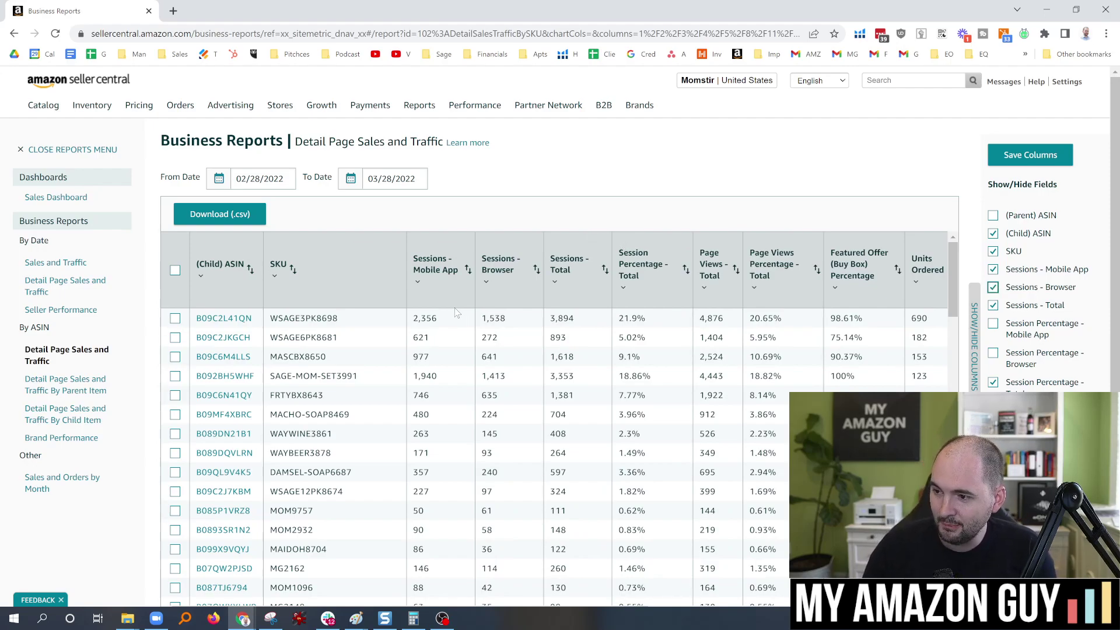
double_click(417, 322)
left_click_drag(508, 320, 479, 325)
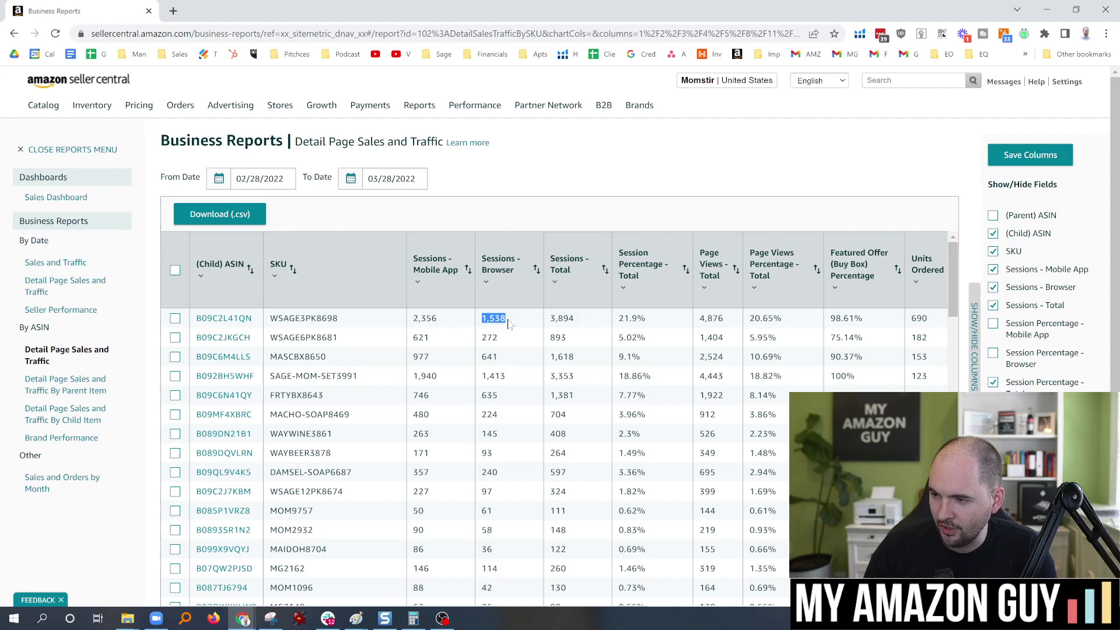
- Calculate 2.3/1.5 (about 1.53) in a Google search tab, then return to the report
left_click(174, 10)
type("2")
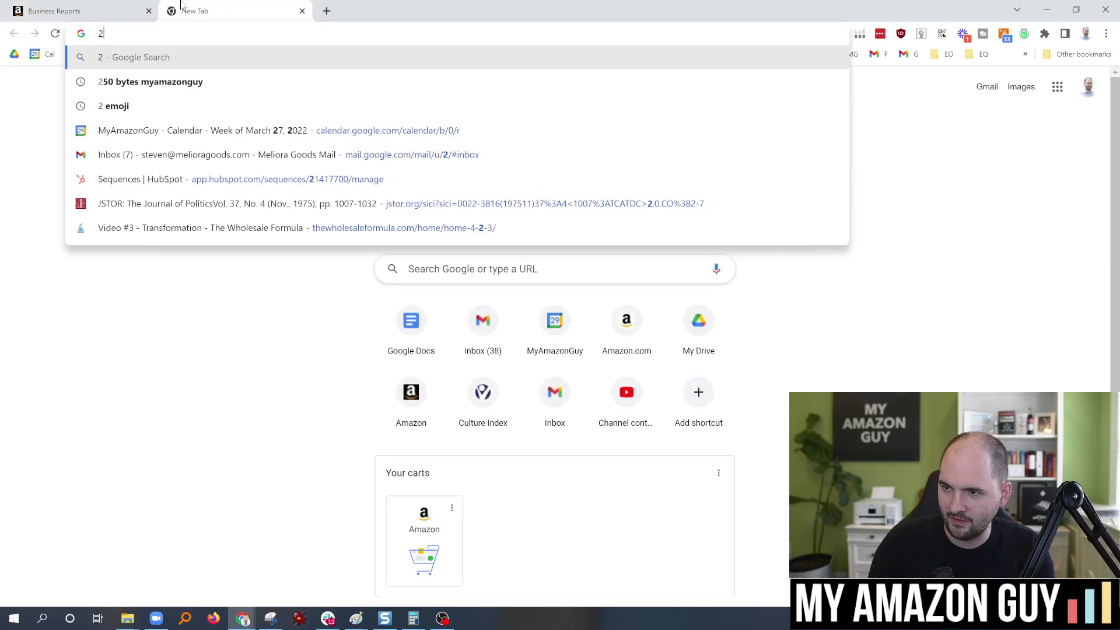
type(".3/1.5")
key("Return")
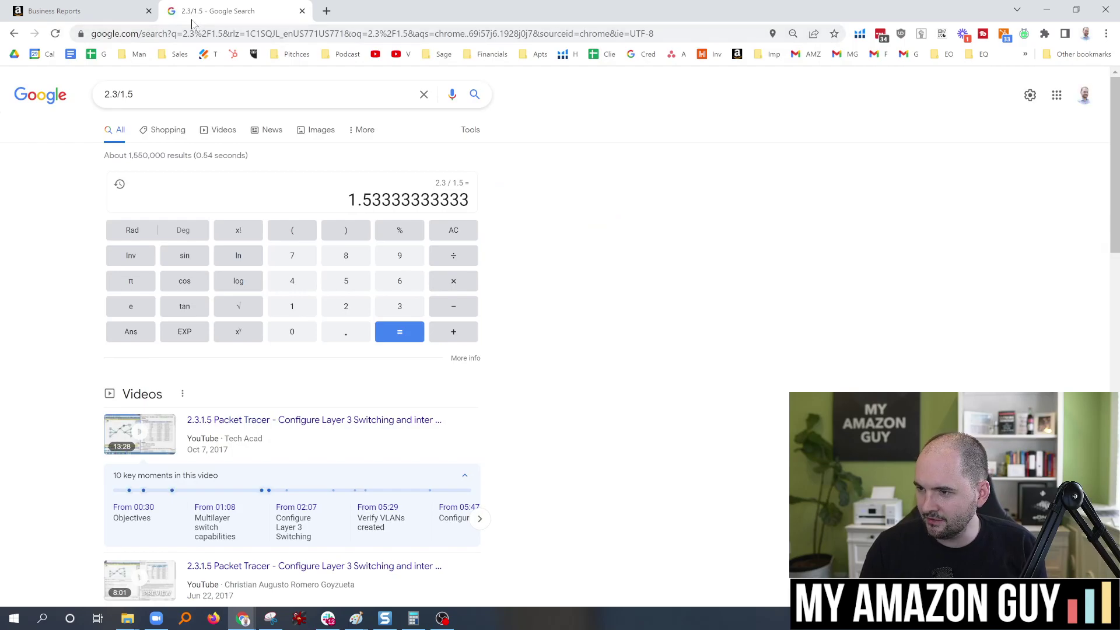
left_click(128, 8)
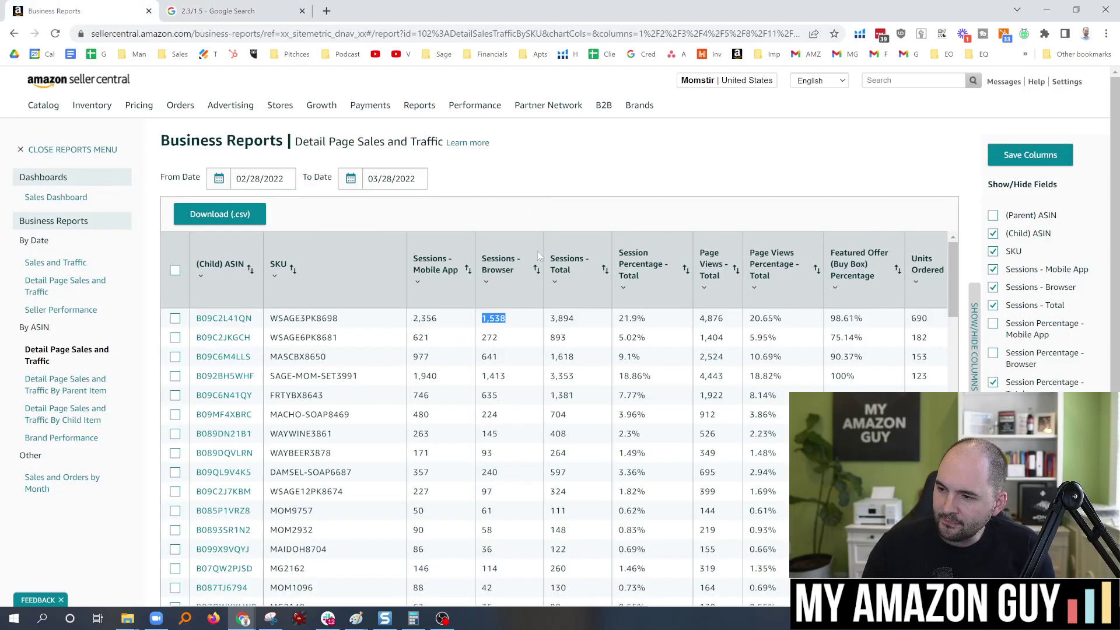
- Hide both Sessions breakdown columns and show only the Session Percentage - Browser column
left_click(444, 299)
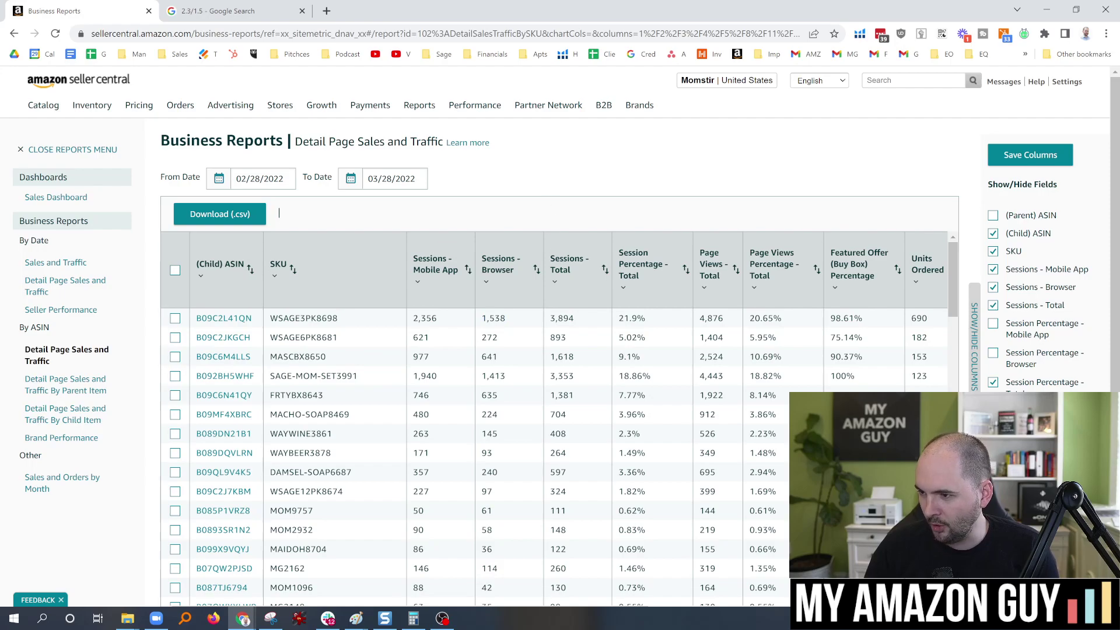
left_click(993, 288)
left_click(993, 270)
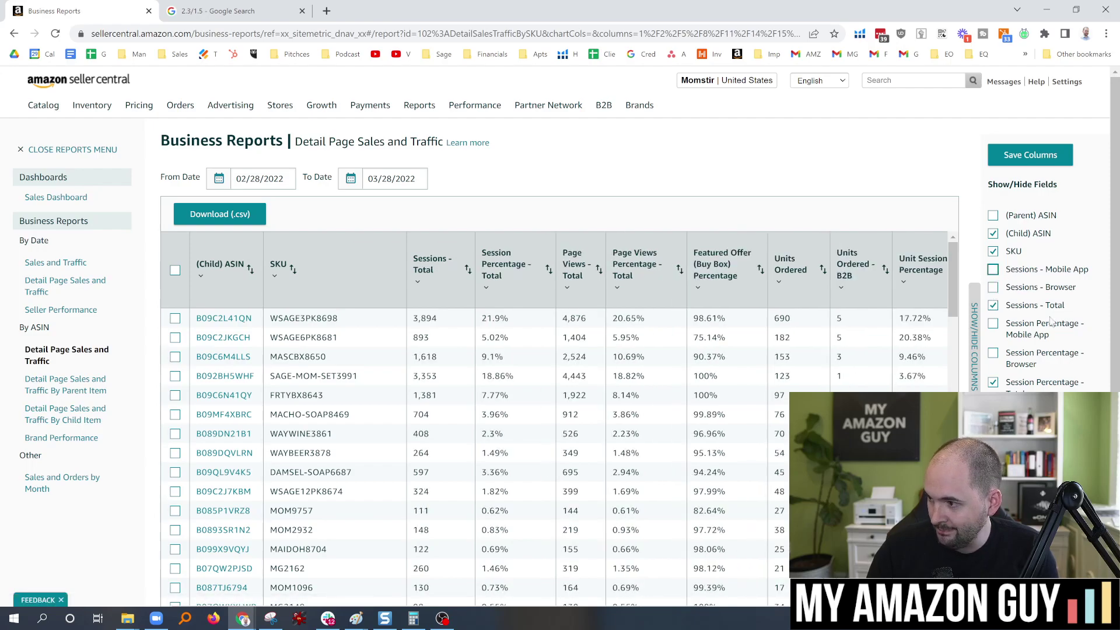
left_click(993, 324)
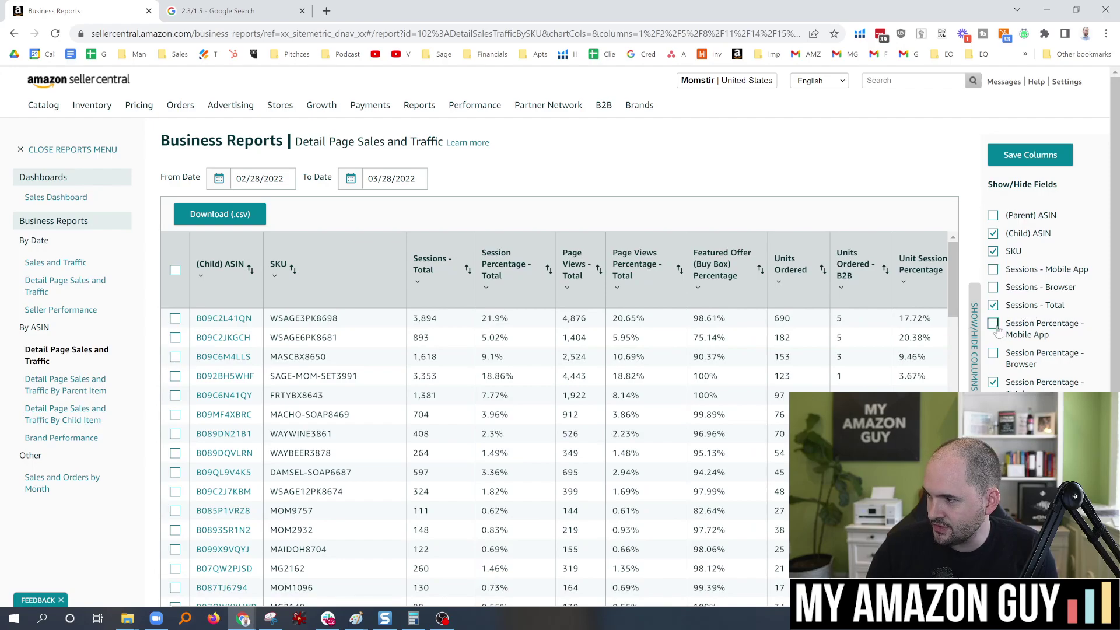
left_click(993, 354)
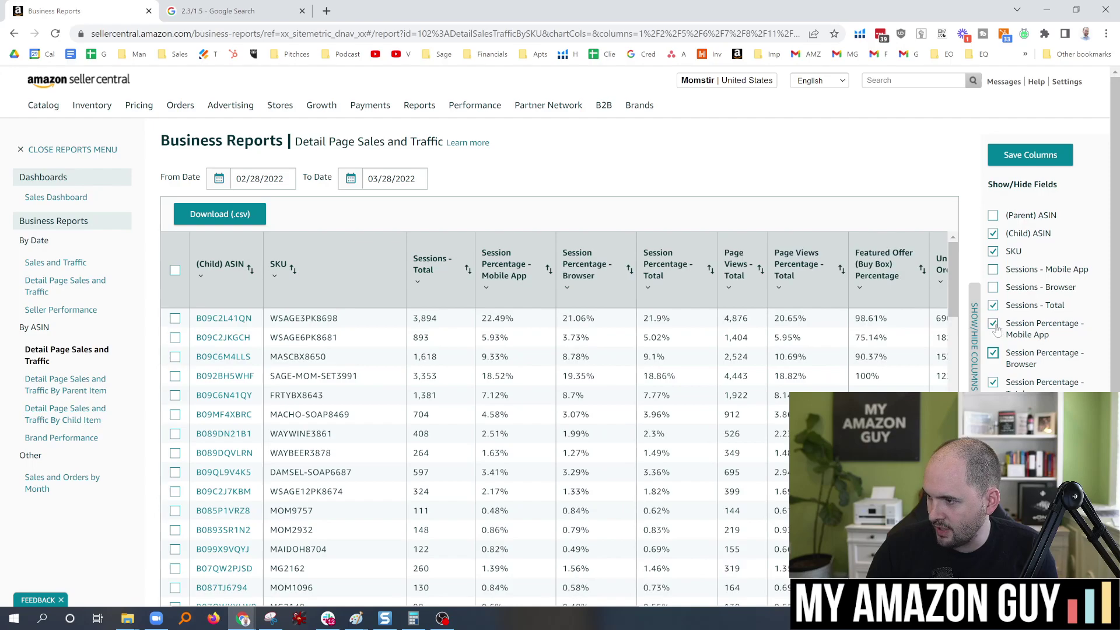
left_click(993, 324)
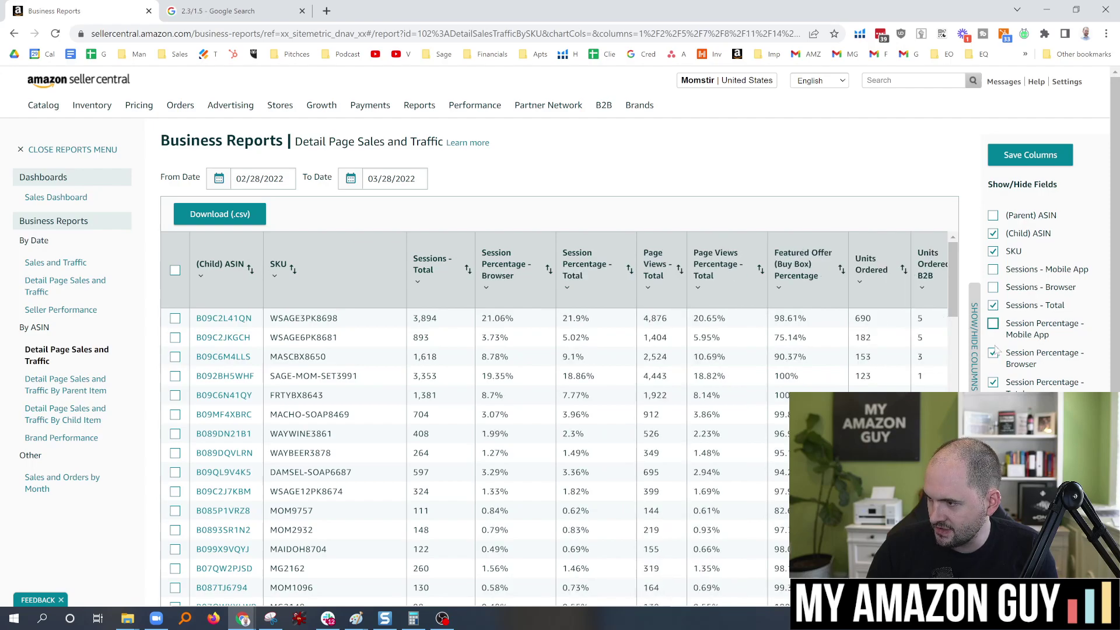
- Hide Session Percentage - Browser and add the Page Views - Mobile App and Page Views - Browser columns
left_click(993, 354)
scroll(1027, 350, "down", 2)
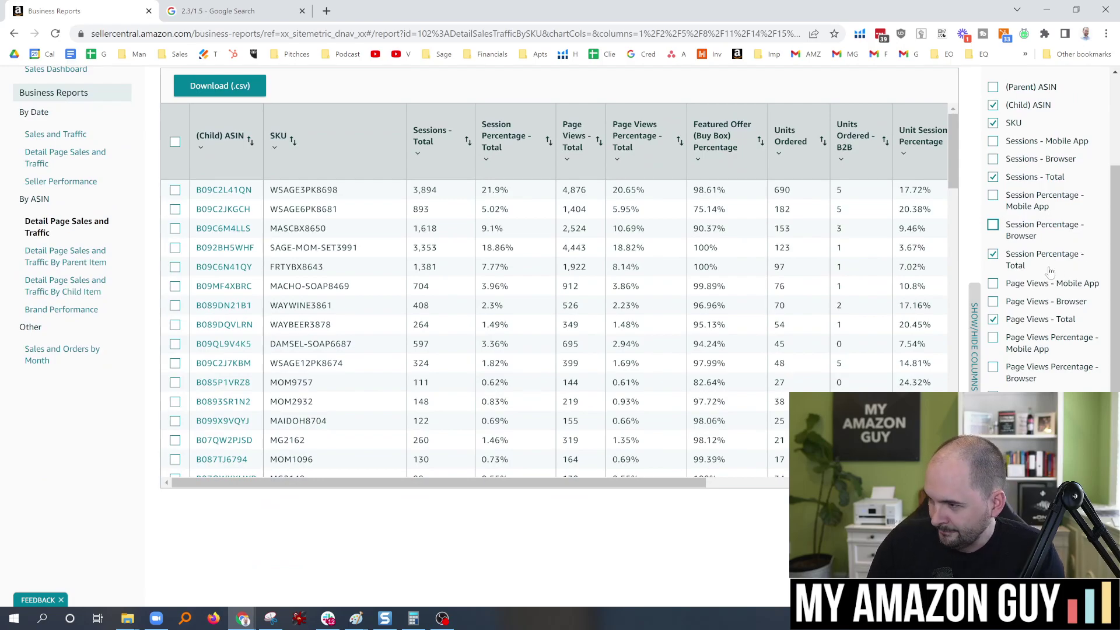
left_click(1024, 284)
left_click(1025, 303)
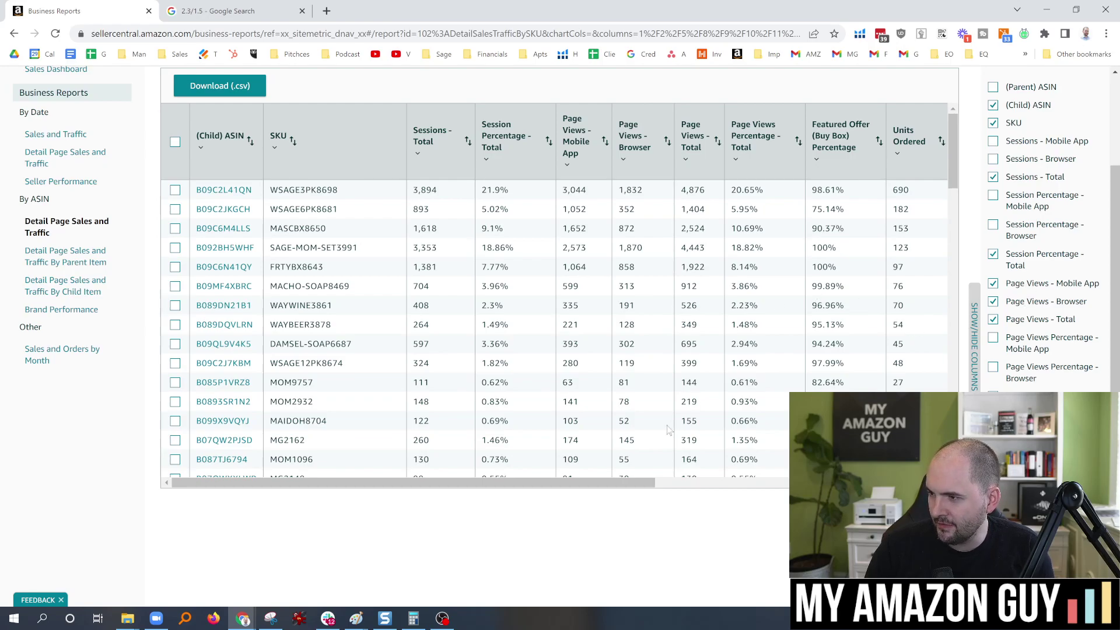
left_click_drag(617, 478, 691, 460)
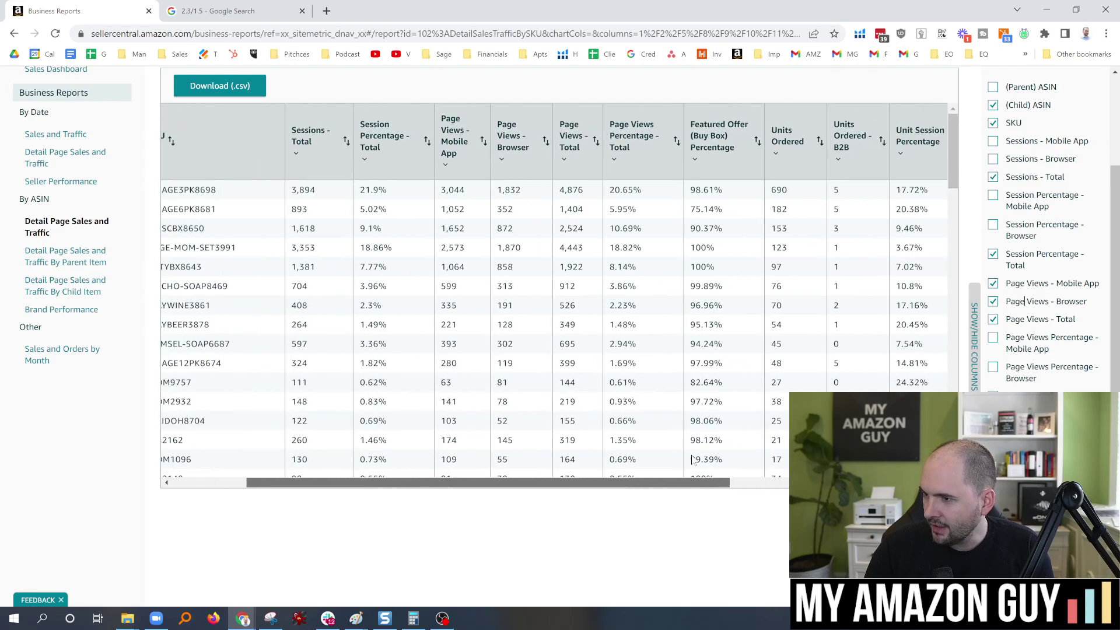
- Select the first product's page view values: browser 1,832, total, and mobile app 3,044
double_click(518, 191)
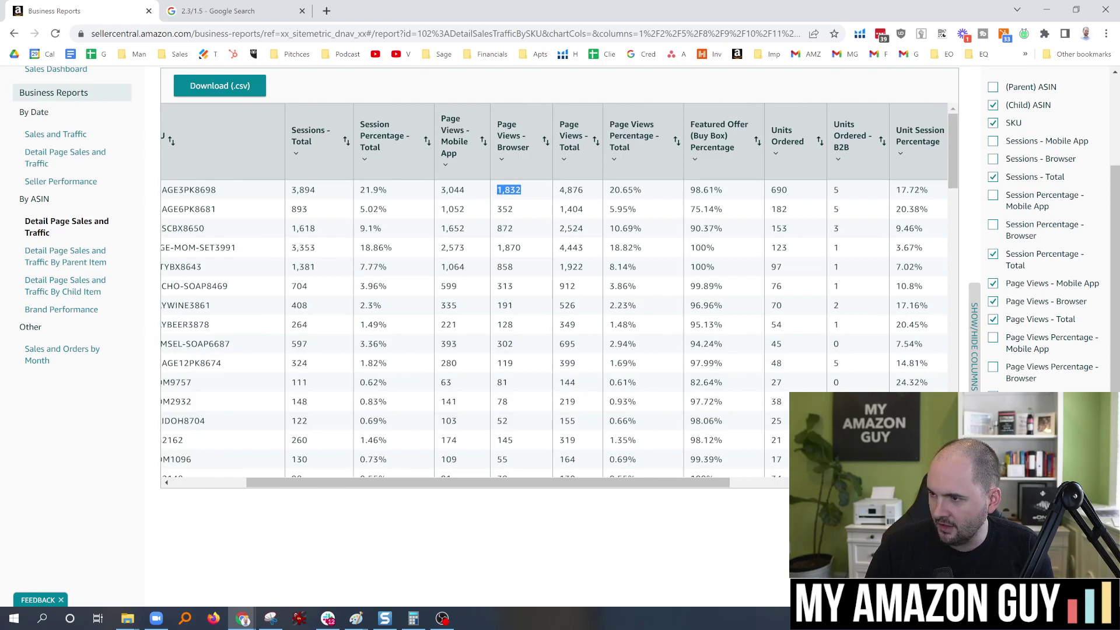
left_click_drag(592, 195, 567, 192)
left_click_drag(475, 197, 444, 195)
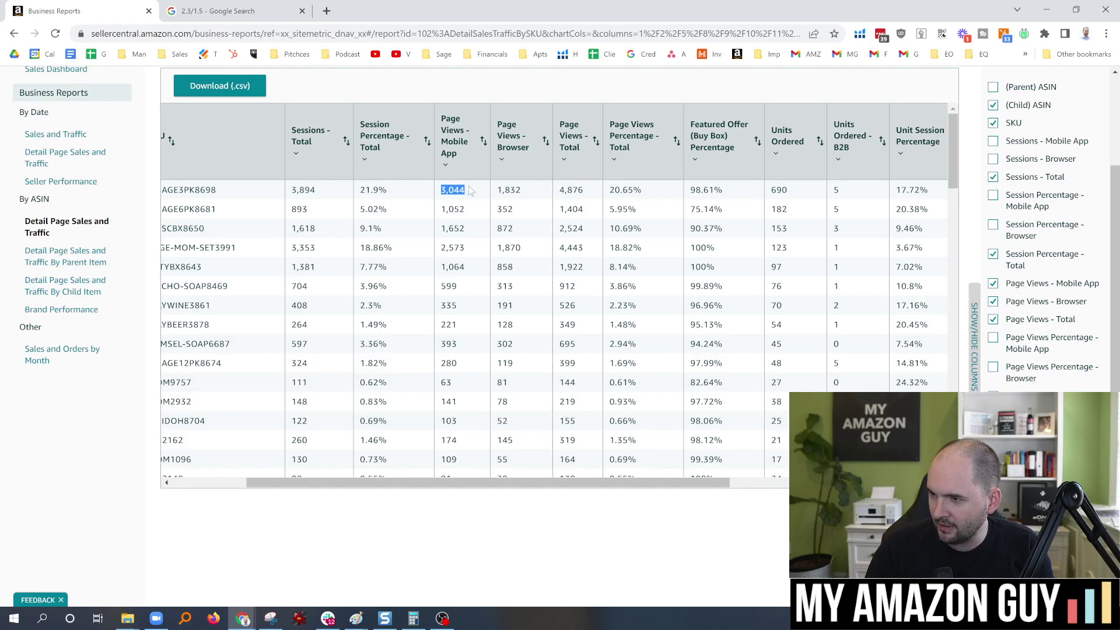
left_click_drag(497, 191, 521, 190)
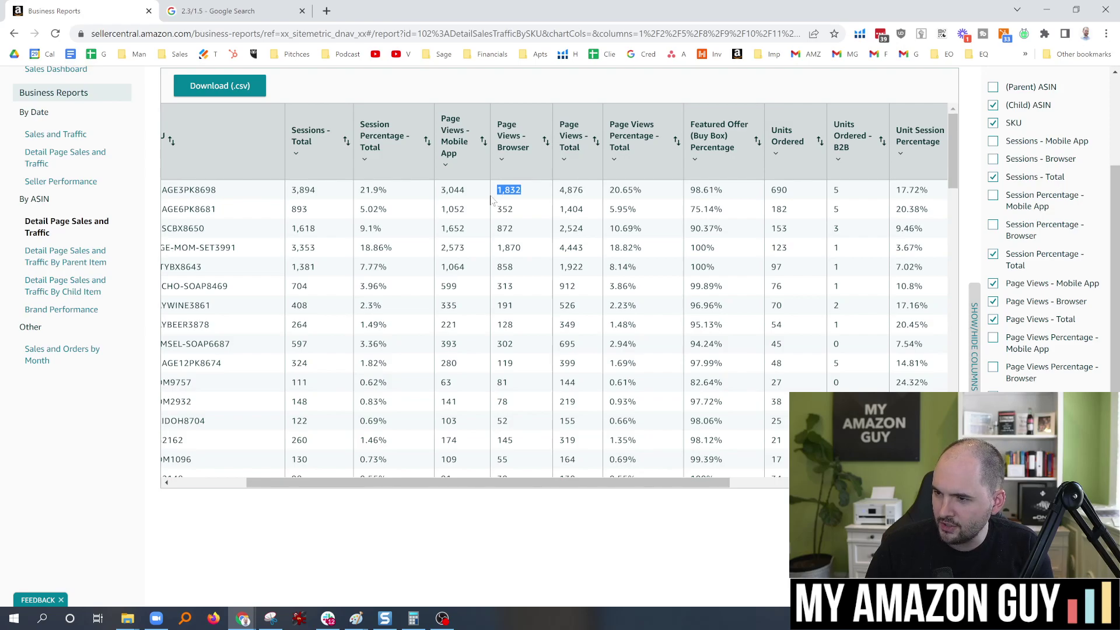
- Calculate 3/1.8 (about 1.67) in a new Google tab and compare it with the 2.3/1.5 result
left_click(327, 10)
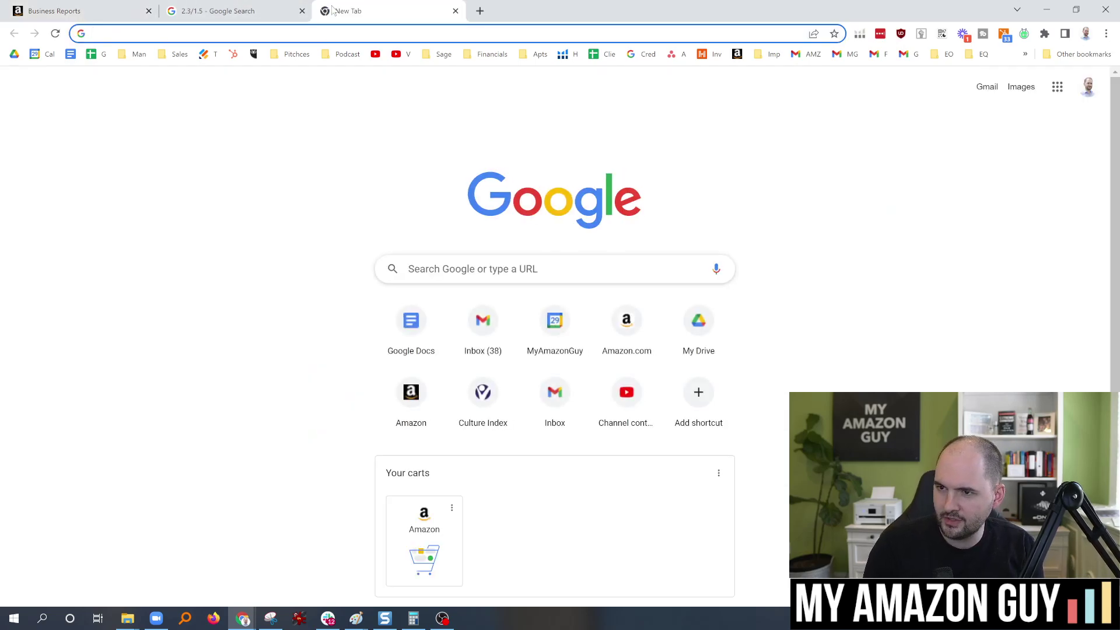
type("3/1.8")
key("Return")
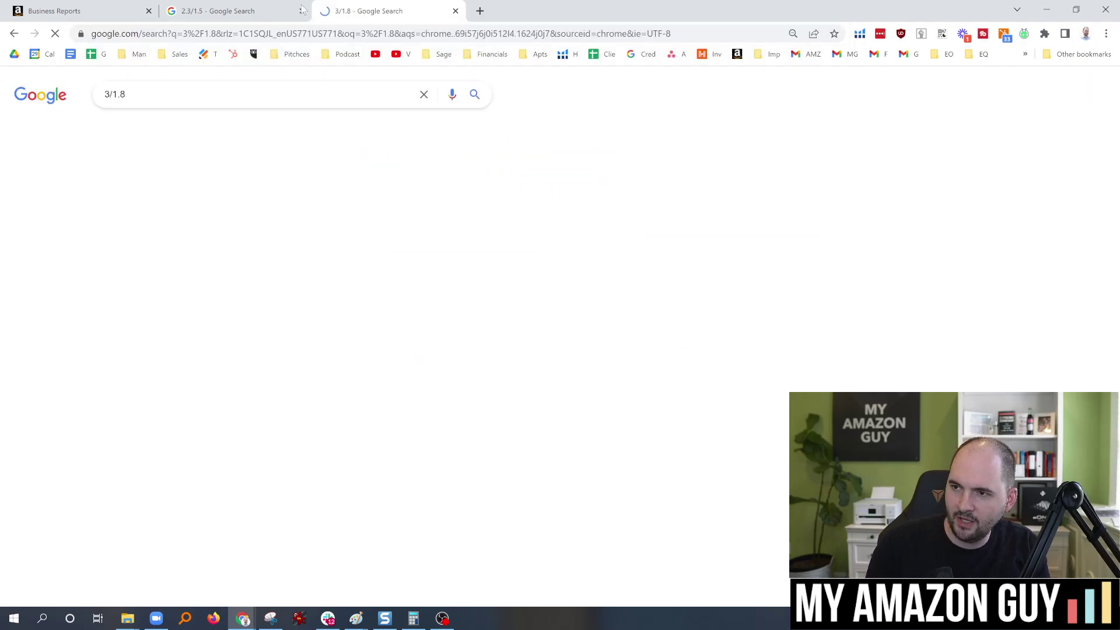
left_click(81, 11)
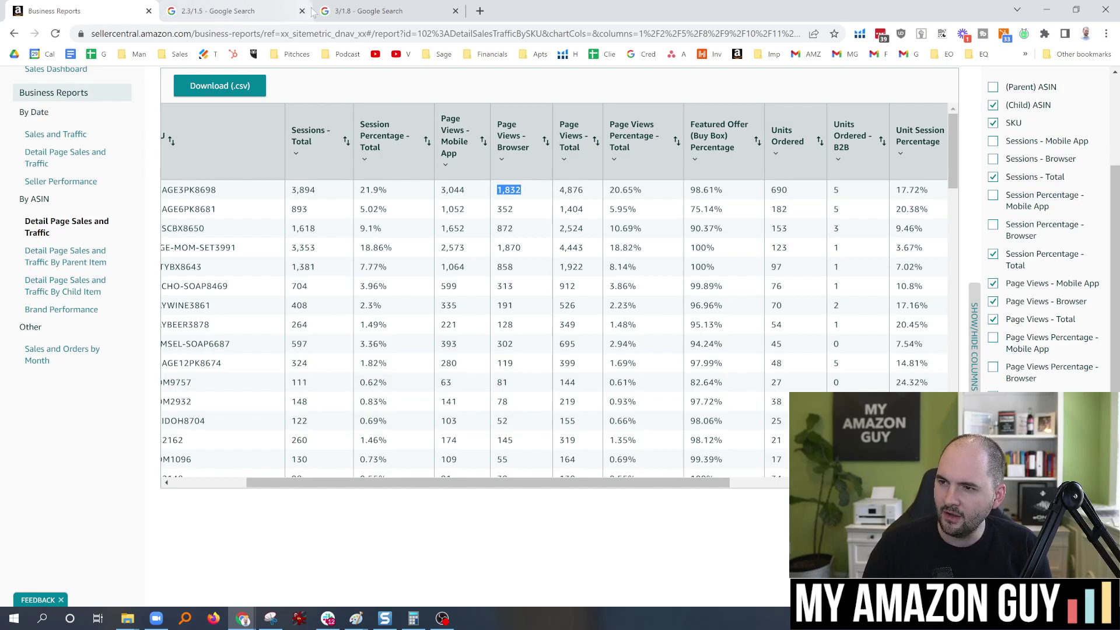
left_click(279, 11)
left_click(395, 6)
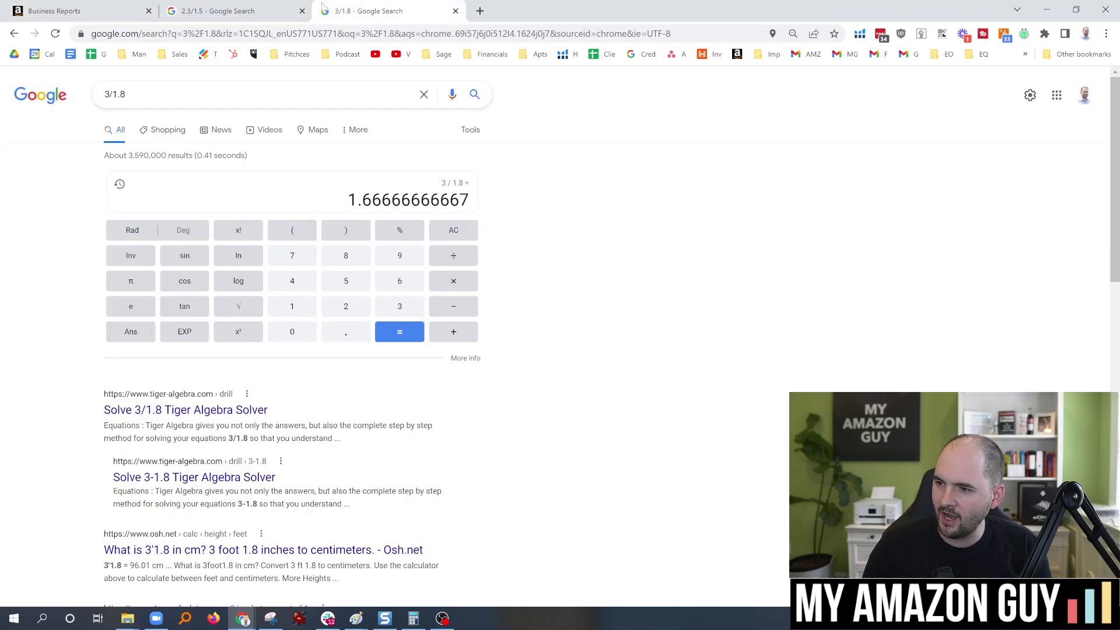
left_click(141, 9)
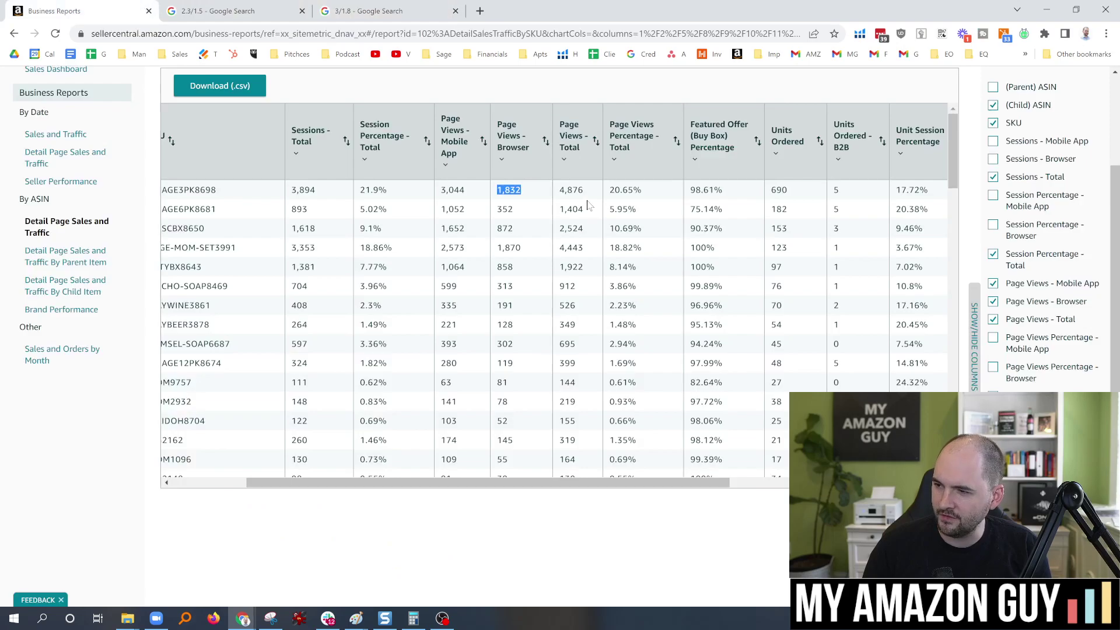
- Hide the Page Views - Mobile App and Page Views - Browser columns and review the remaining columns
left_click(993, 283)
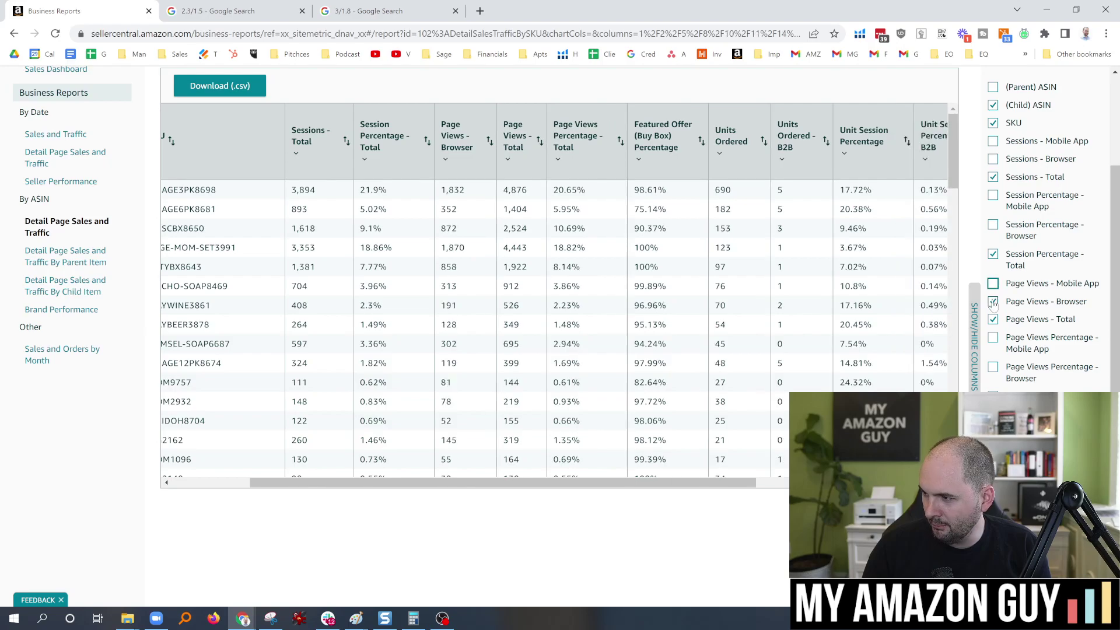
left_click(993, 302)
scroll(1028, 327, "down", 2)
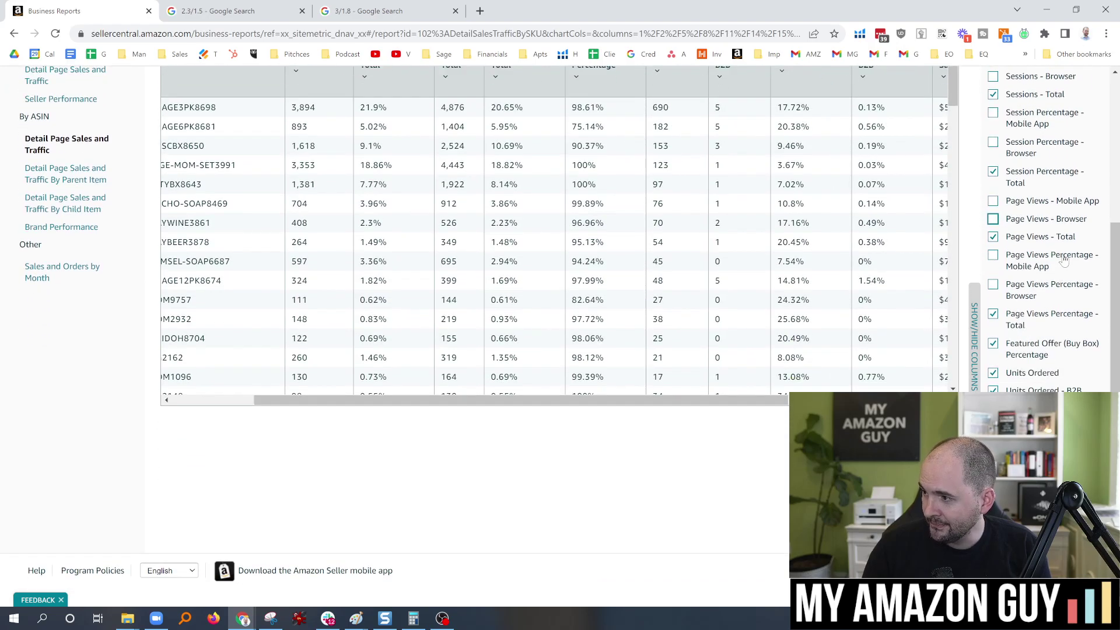
scroll(1058, 292, "up", 1)
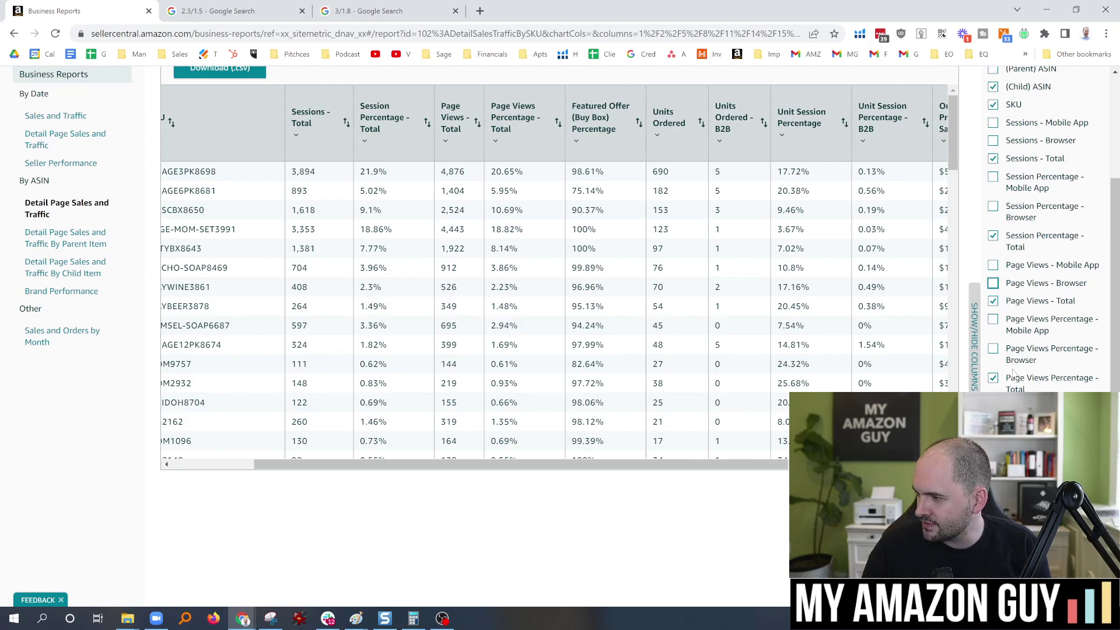
scroll(1015, 373, "down", 1)
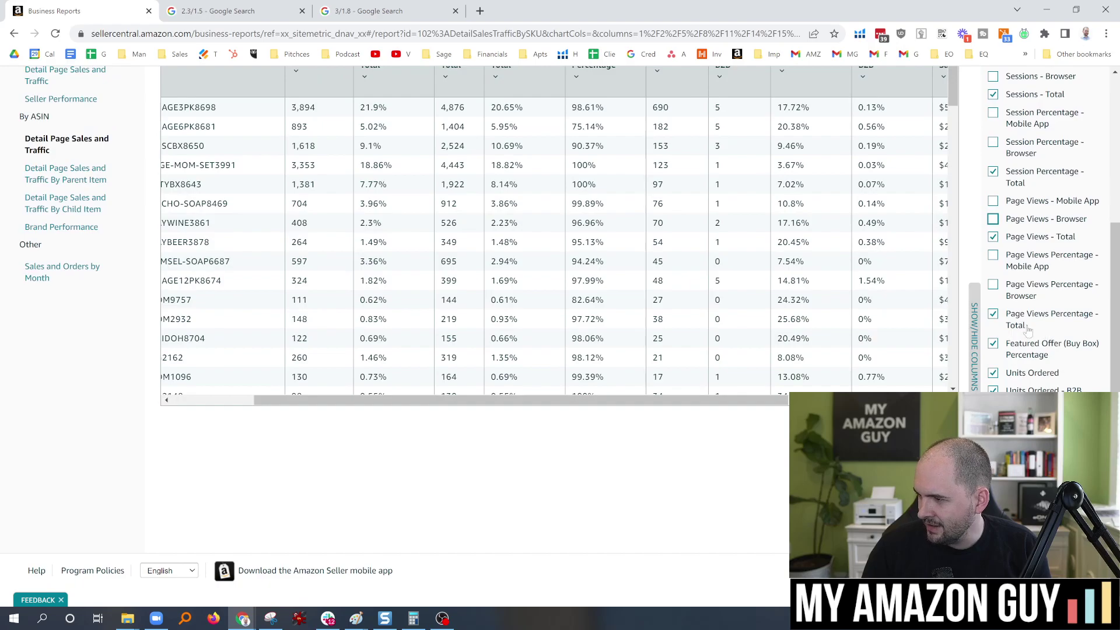
left_click_drag(716, 401, 865, 402)
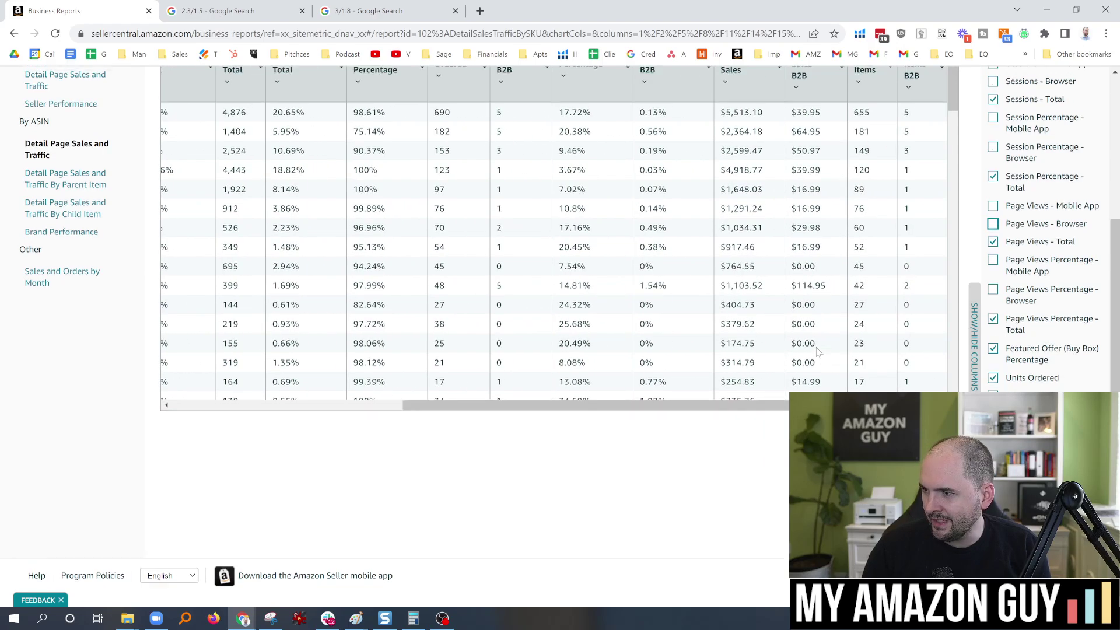
scroll(852, 322, "up", 2)
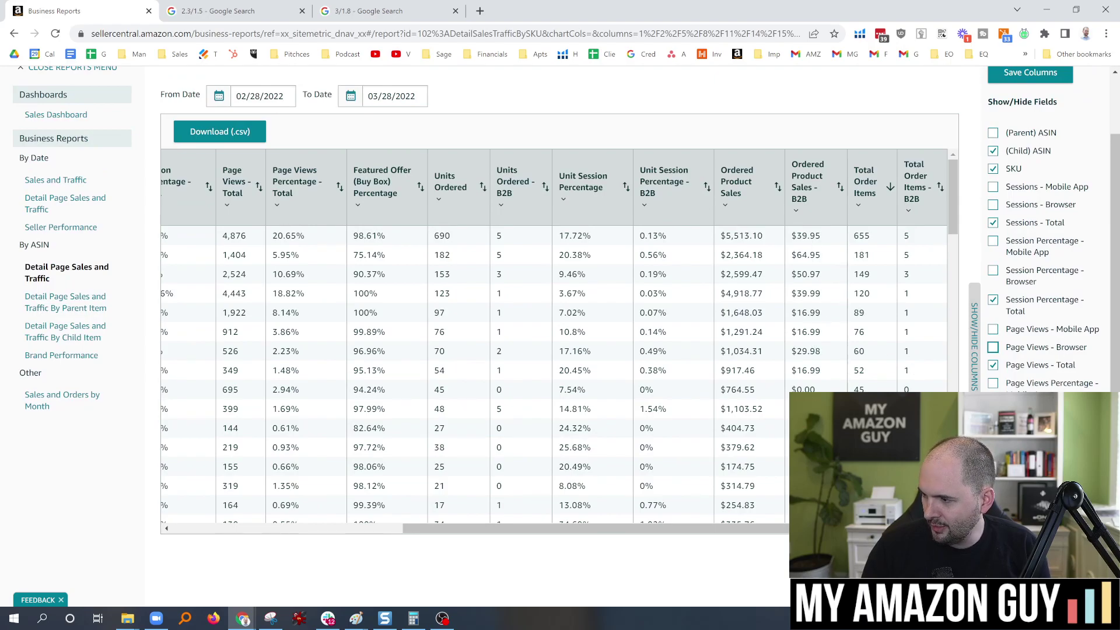
scroll(475, 339, "left", 1)
scroll(476, 339, "down", 1)
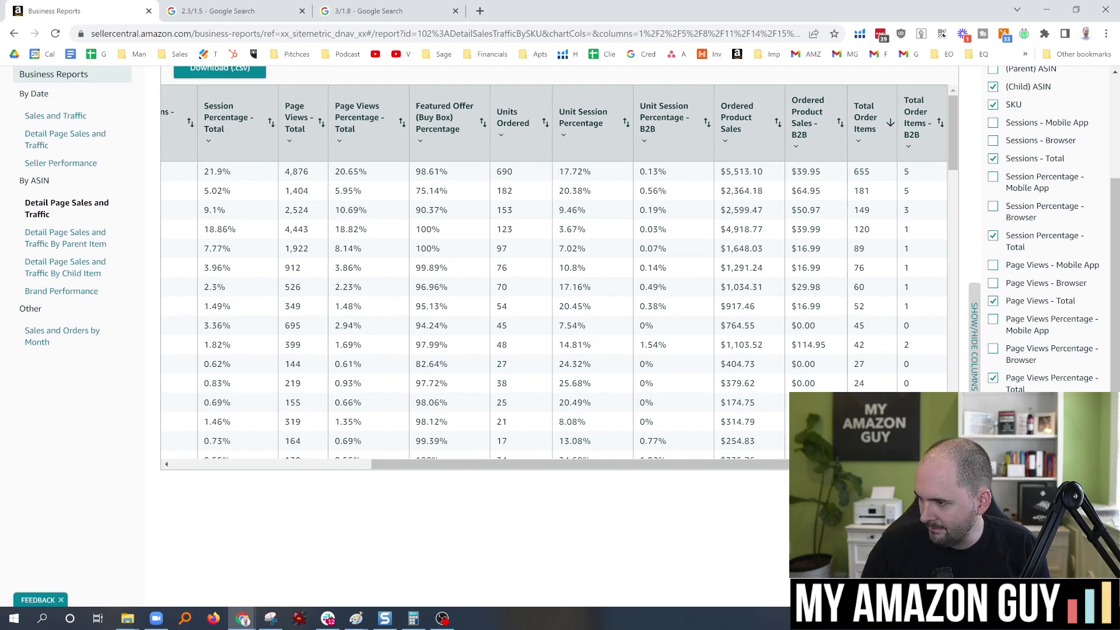
scroll(475, 338, "left", 1)
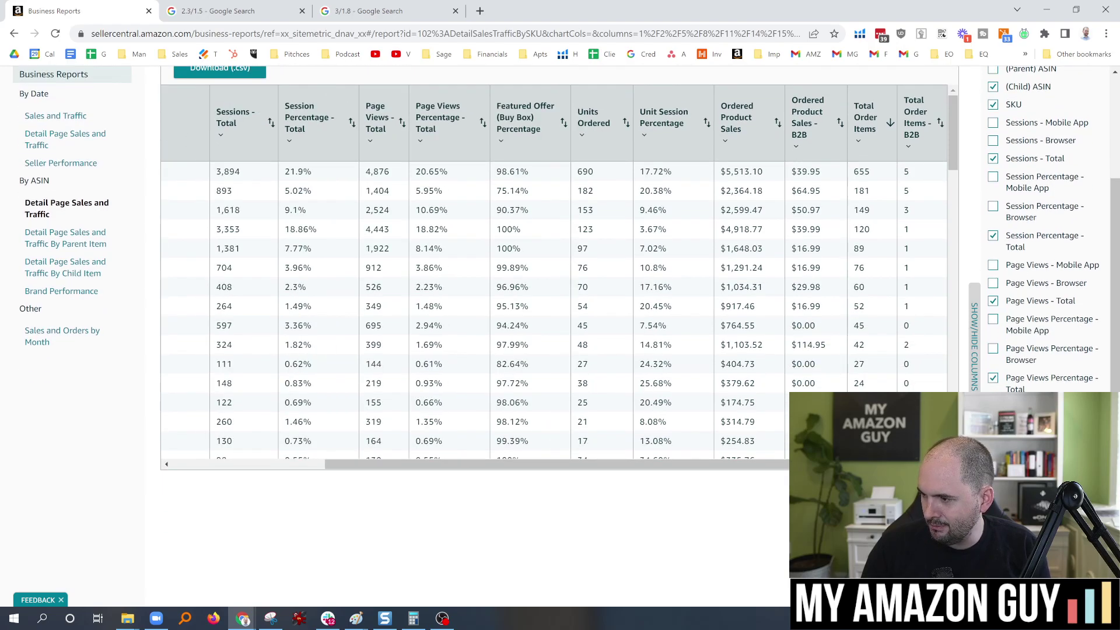
scroll(475, 280, "down", 1)
scroll(475, 280, "left", 1)
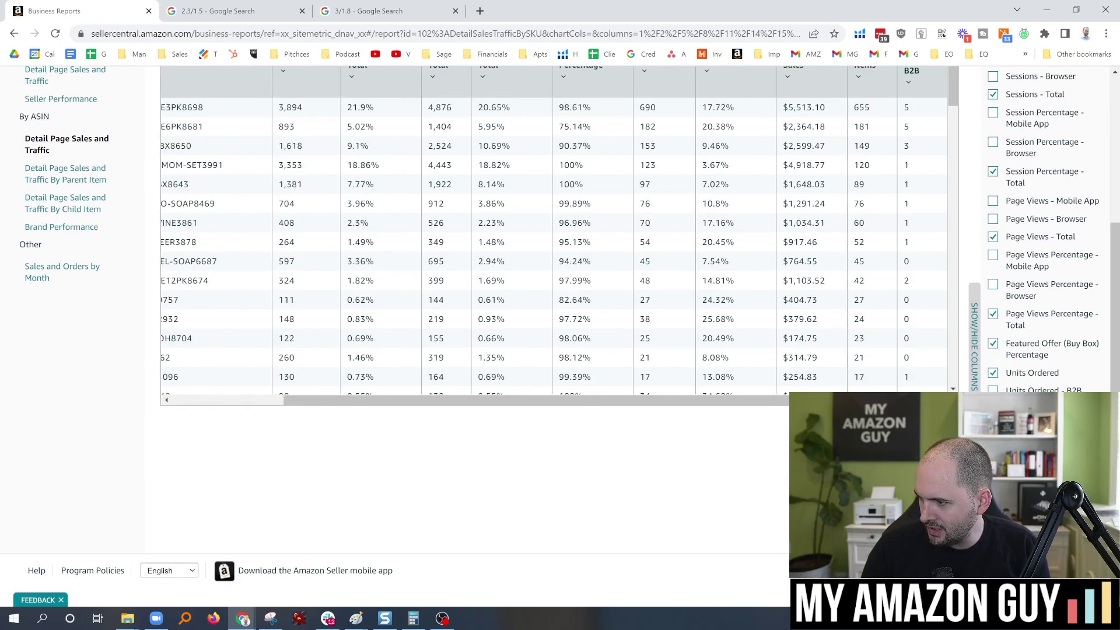
scroll(554, 233, "left", 1)
scroll(525, 291, "up", 2)
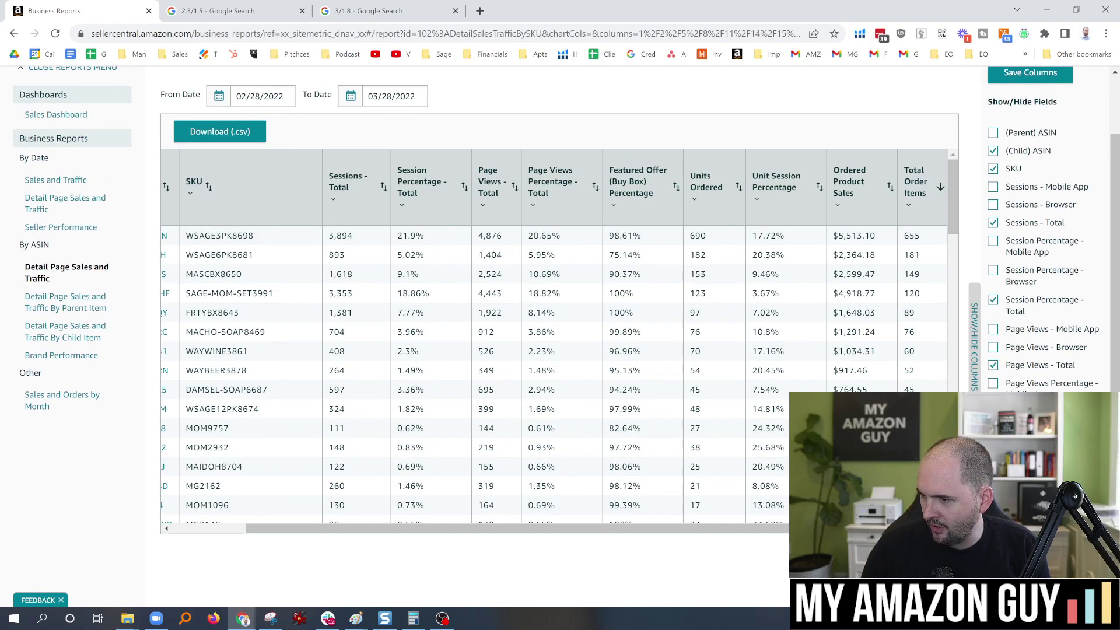
scroll(758, 408, "left", 1)
scroll(758, 408, "right", 1)
scroll(620, 496, "left", 2)
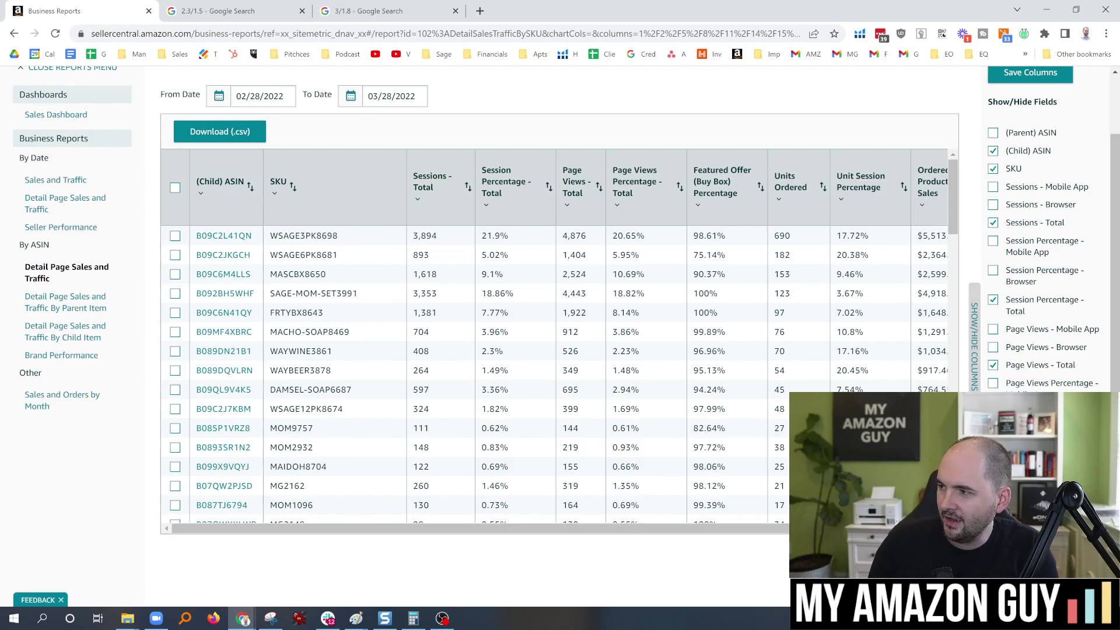
- Save the column layout and review the Child ASIN and SKU rows with only total columns
left_click(1030, 73)
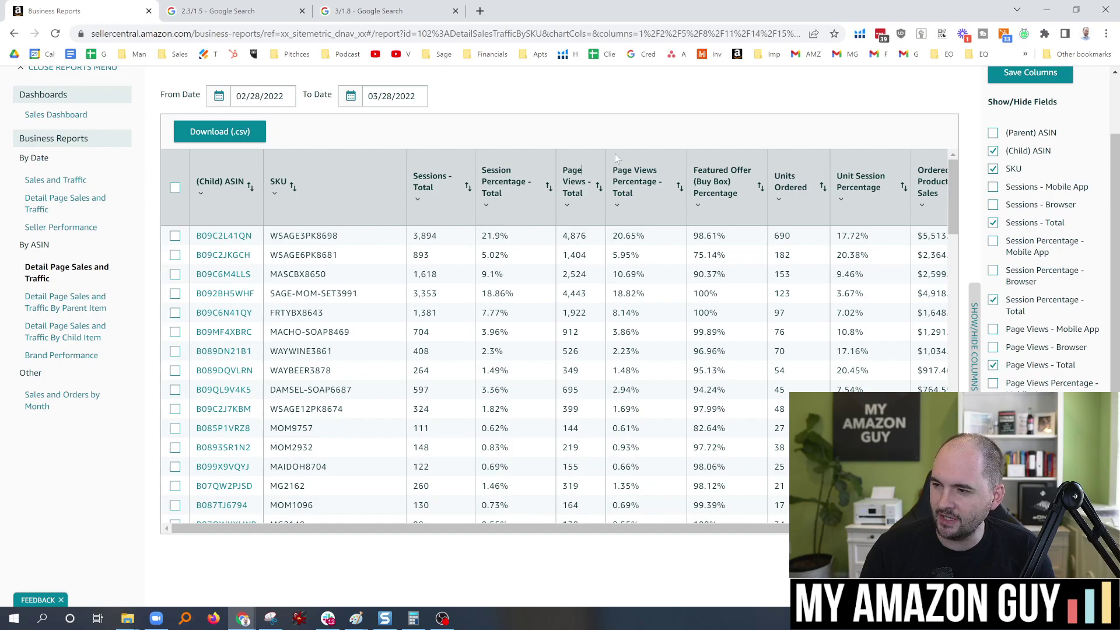
left_click_drag(694, 531, 767, 533)
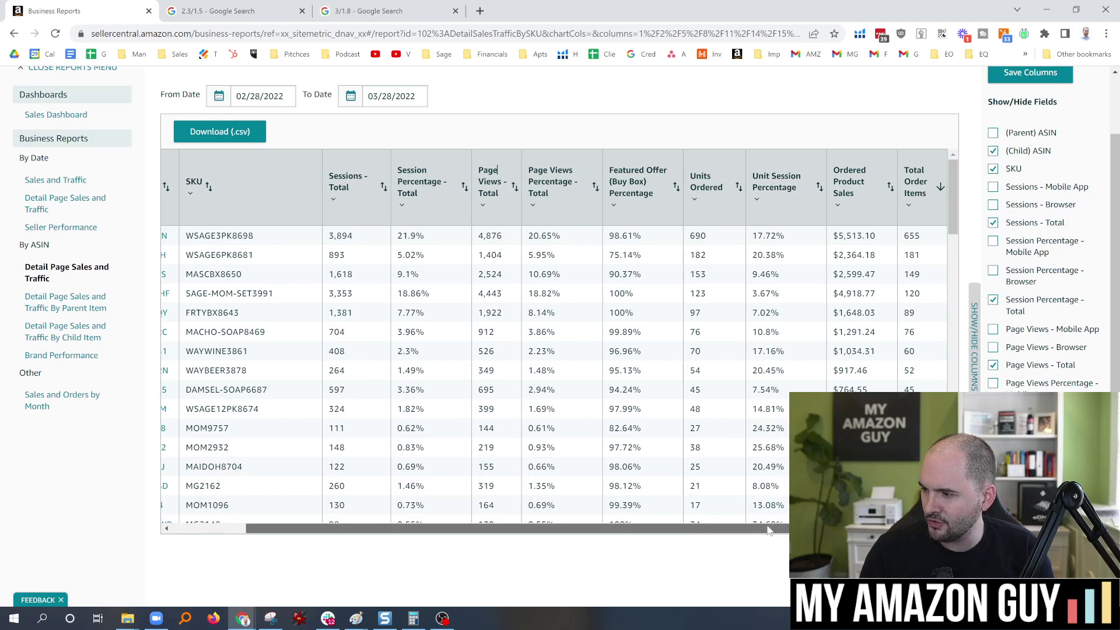
left_click_drag(766, 530, 643, 521)
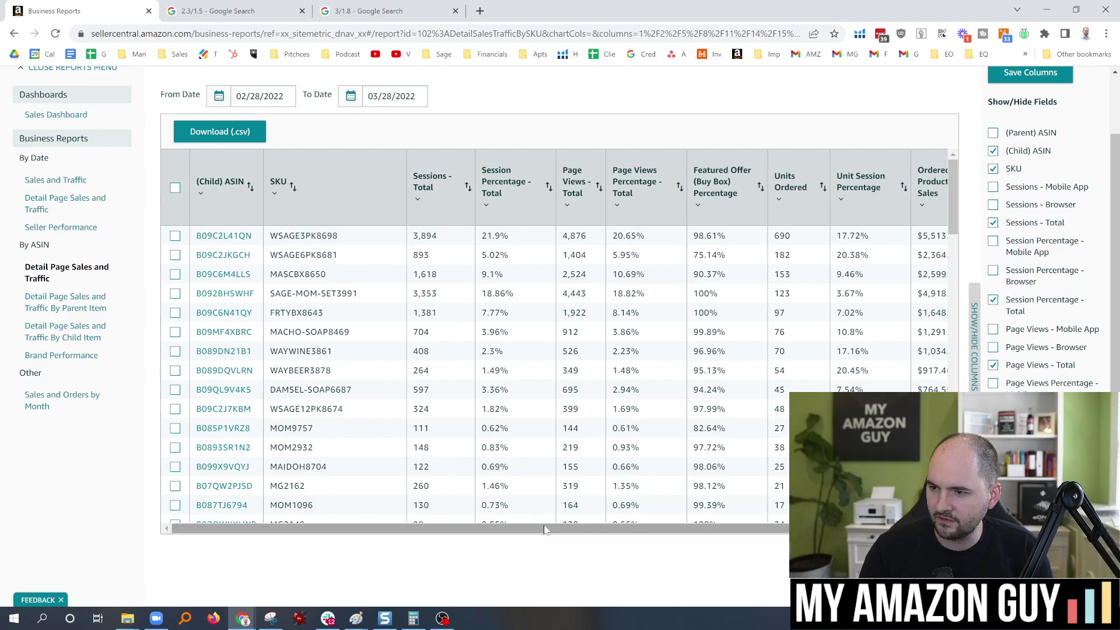
left_click_drag(544, 529, 604, 529)
left_click_drag(259, 275, 210, 284)
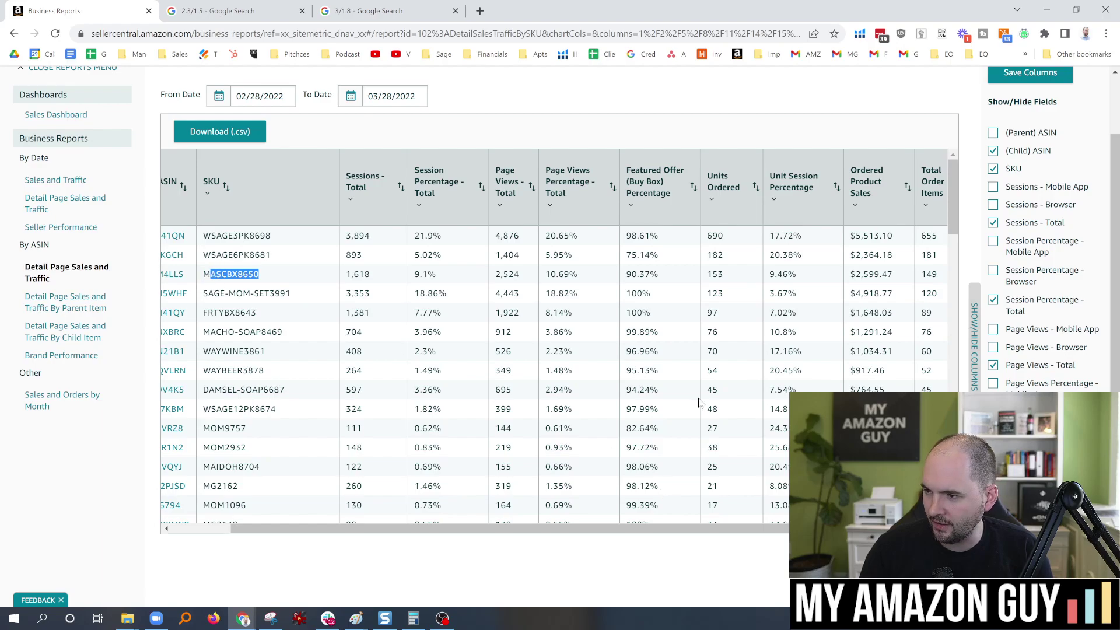
- Highlight the Total Order Items count of 149 for SKU MASCBX8650
left_click(221, 284)
scroll(583, 286, "right", 1)
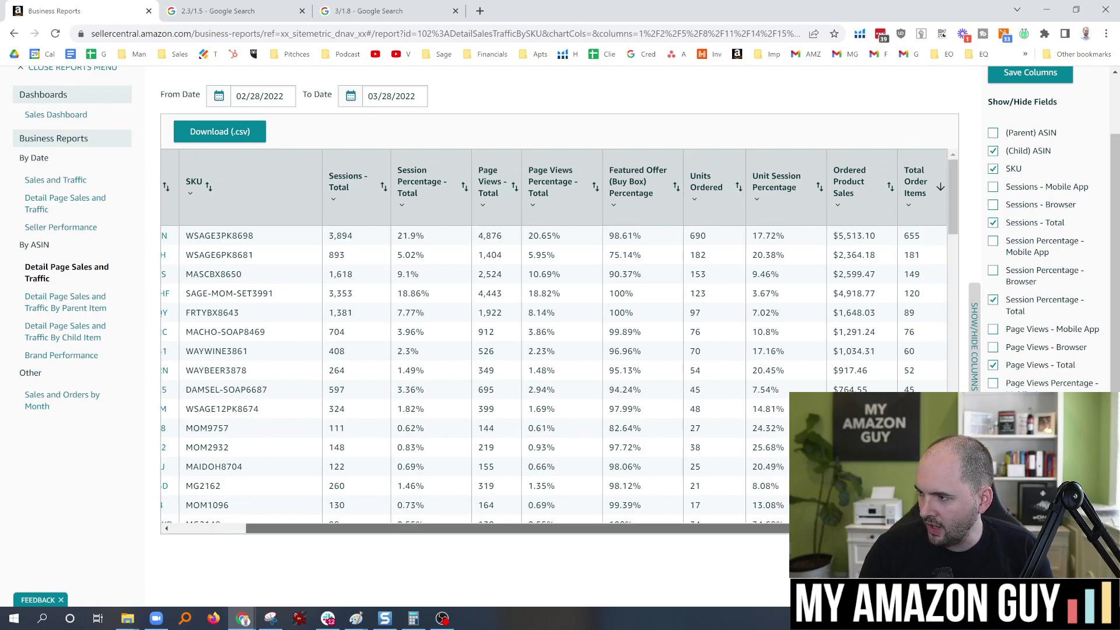
double_click(912, 274)
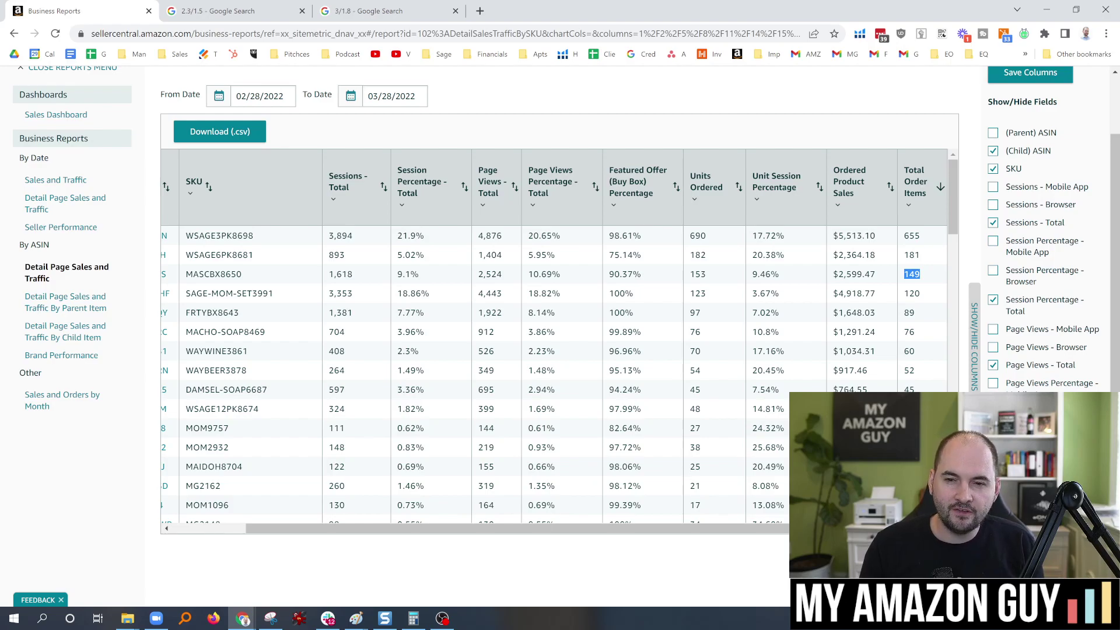
left_click(930, 278)
left_click_drag(929, 278, 902, 279)
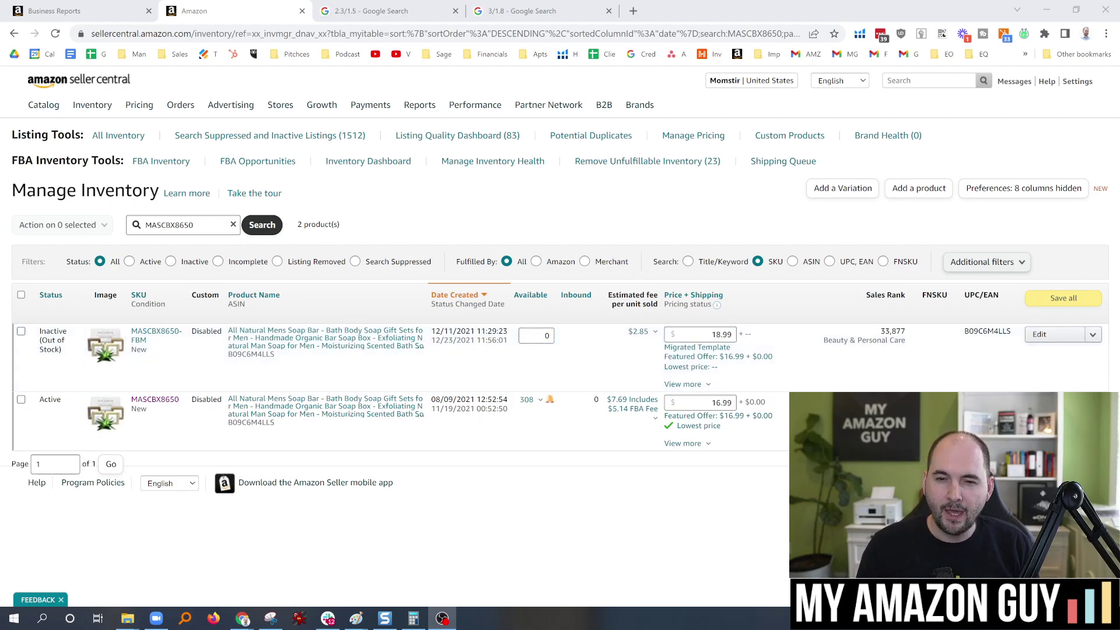
left_click(145, 18)
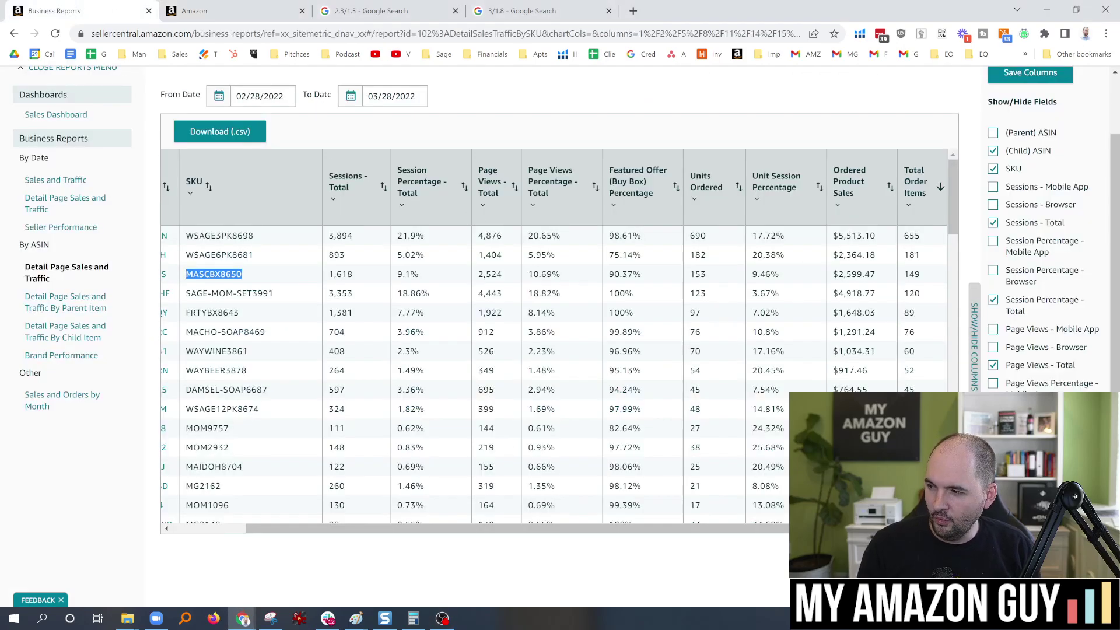
left_click_drag(902, 274, 928, 278)
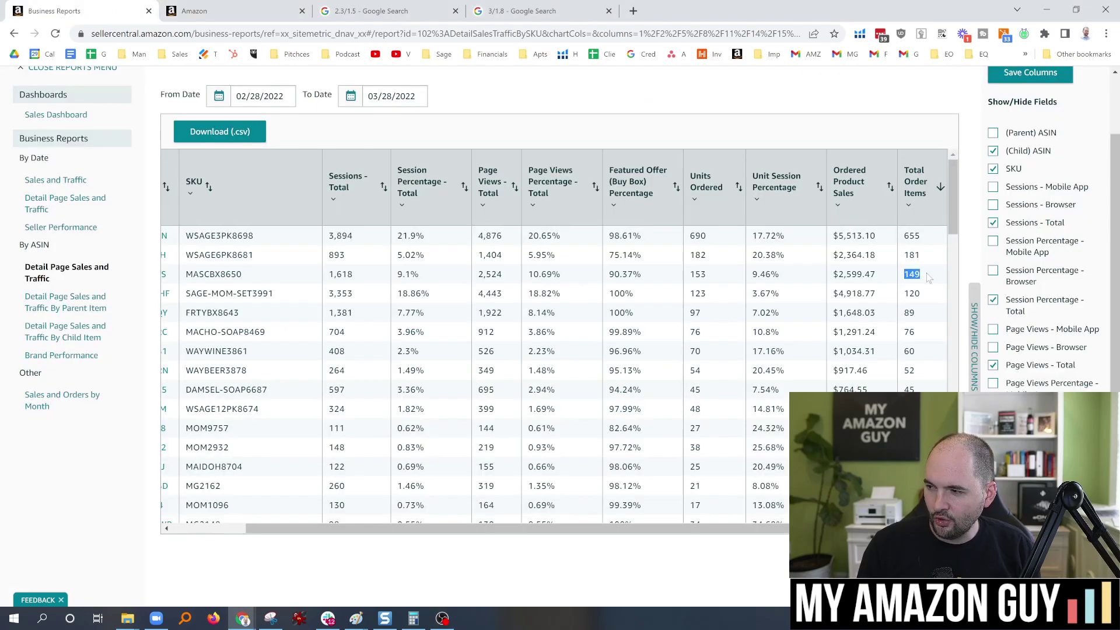